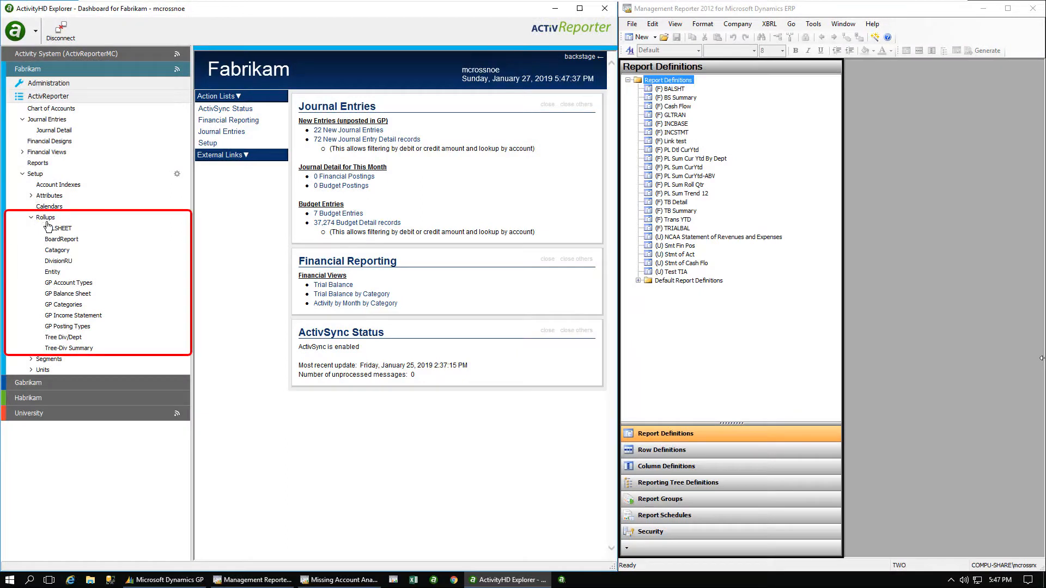
Step: Review the Fabrikam BALSHEET rollup items from 0130 through 0430, checking their account masks and ranges
click(49, 227)
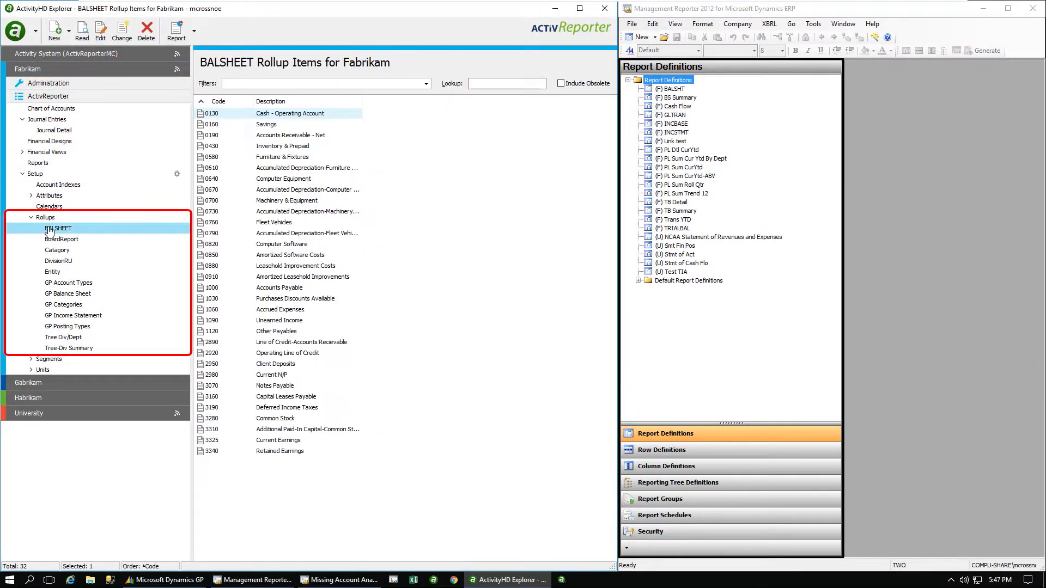
double_click(218, 115)
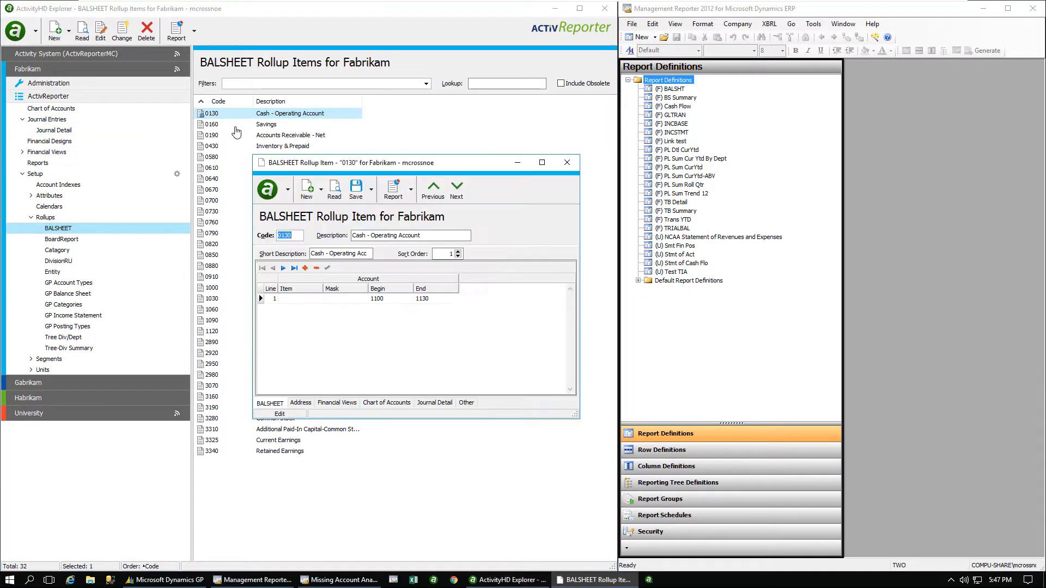
click(457, 192)
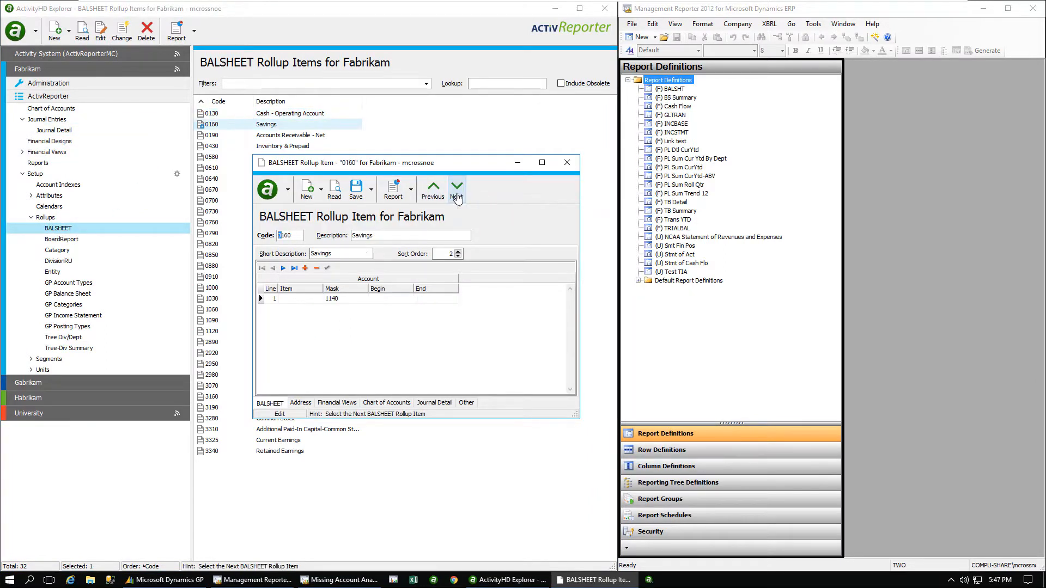
click(458, 197)
click(458, 197)
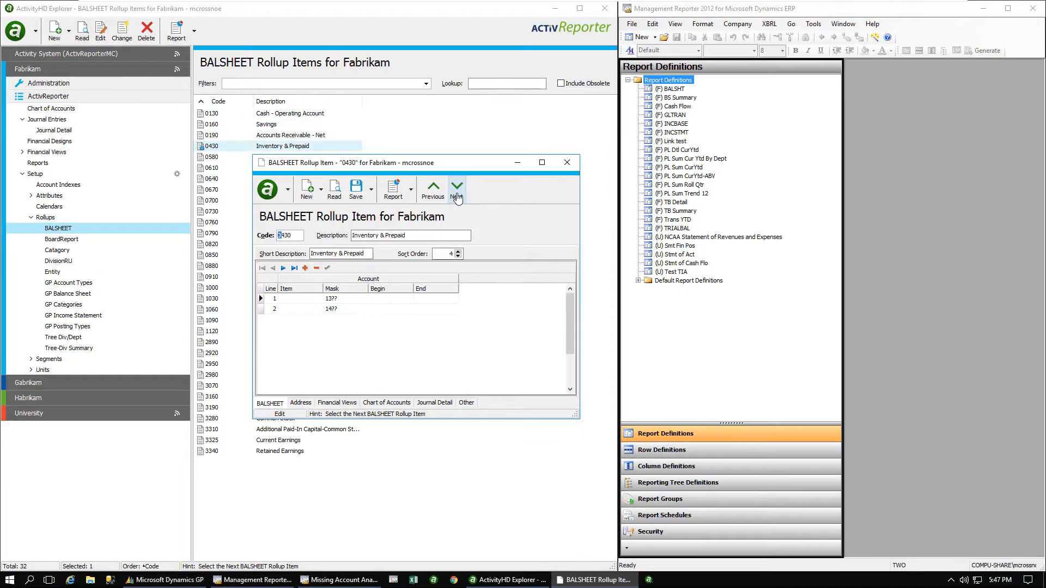
click(567, 162)
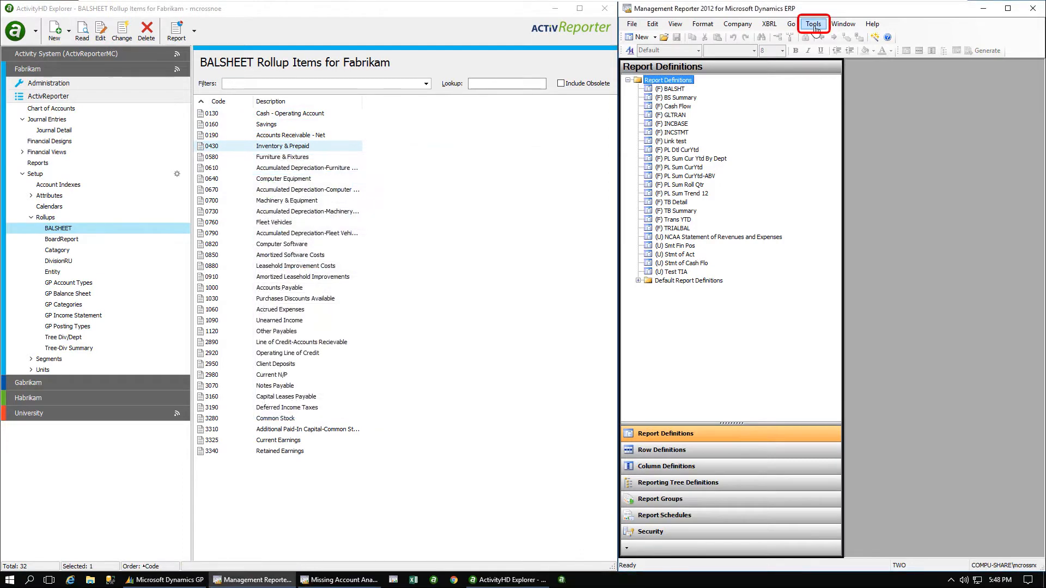
Step: Switch to Management Reporter and open the Missing Account Analysis
click(813, 24)
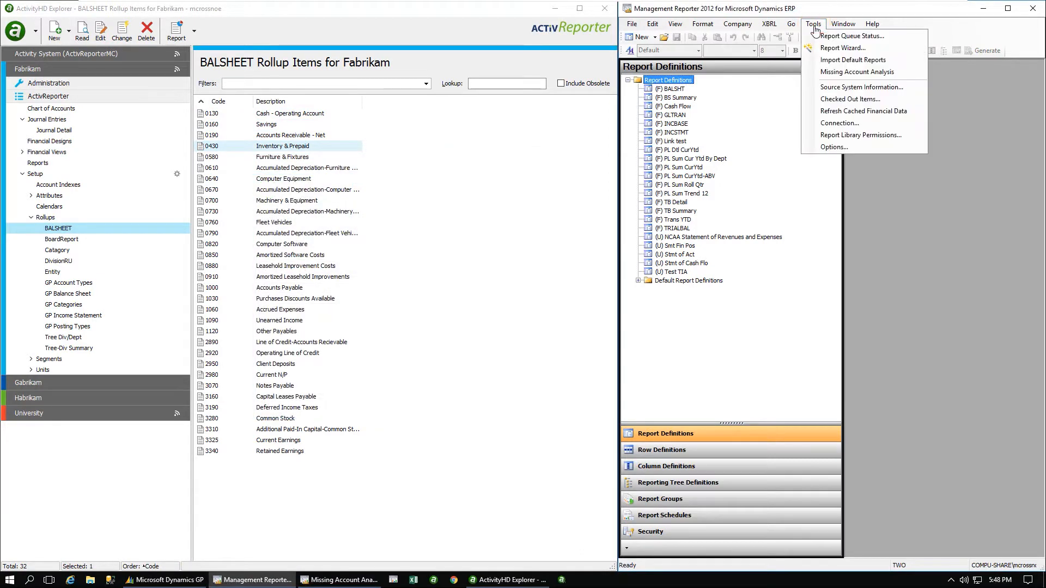
click(822, 75)
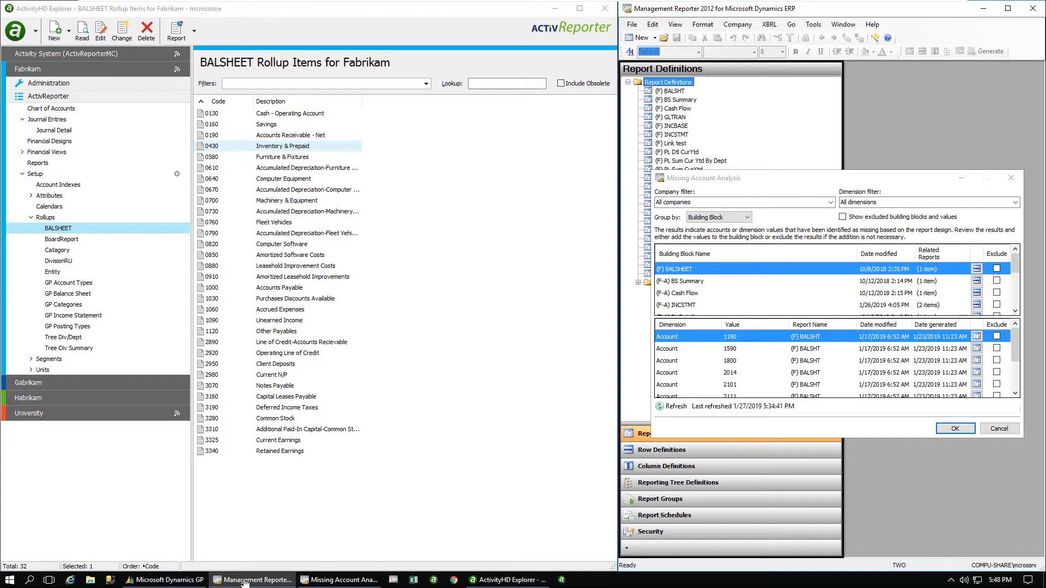
Step: Show the BALSHEET (Rollup) column in Fabrikam's Chart of Accounts list in ActivityHD Explorer
click(40, 109)
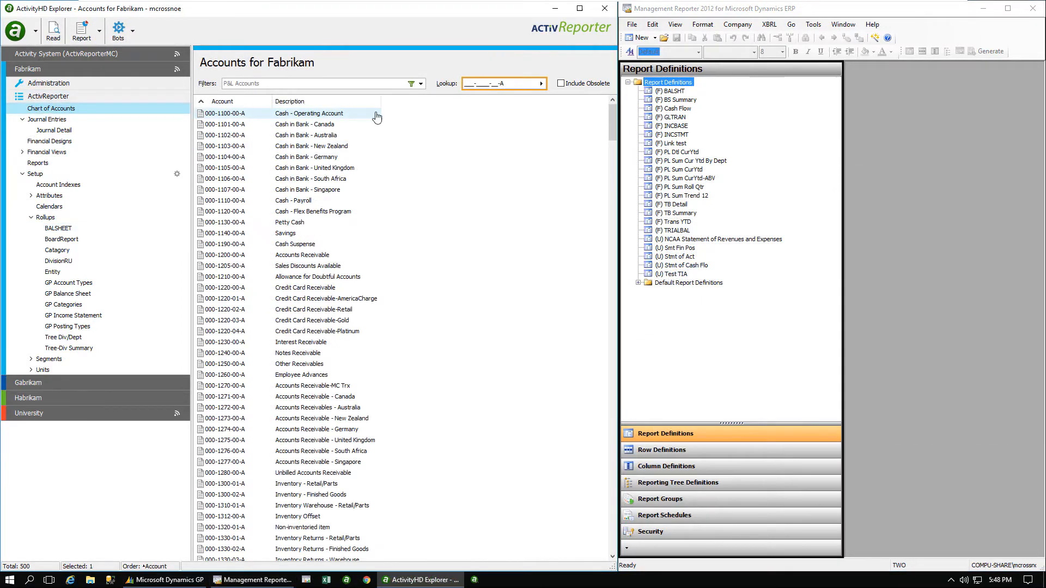
right_click(464, 147)
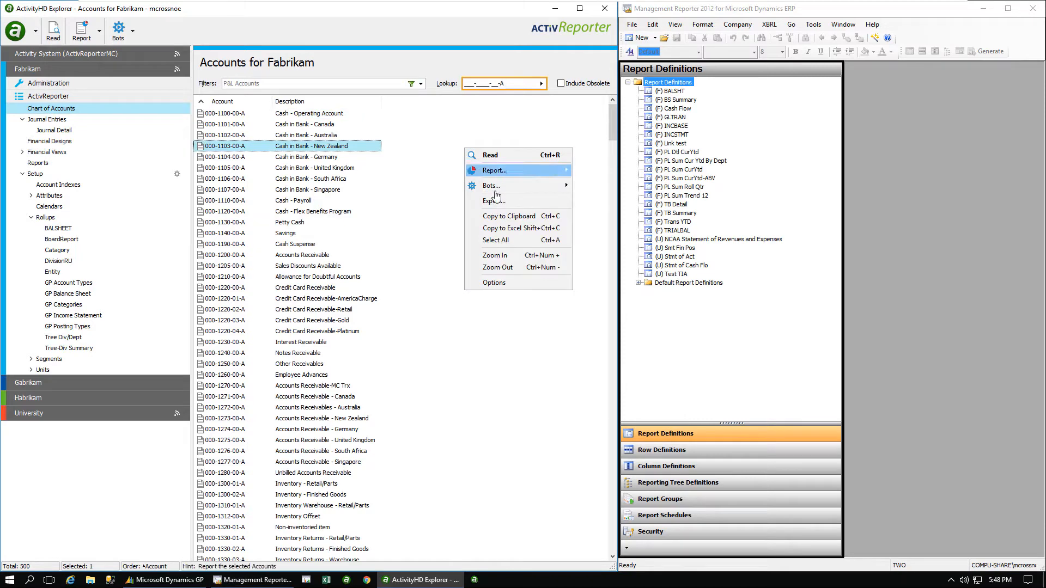
click(494, 282)
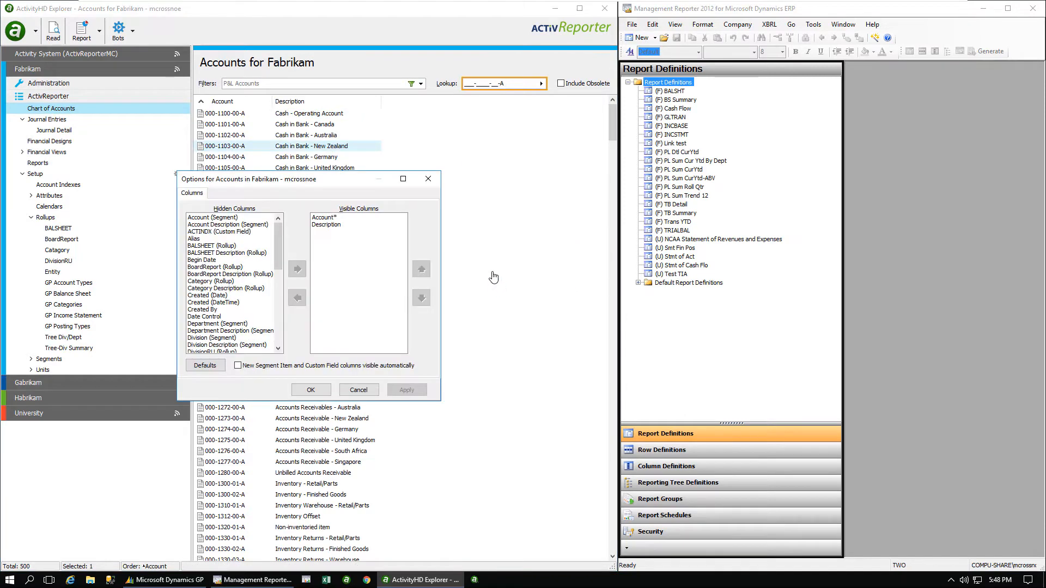
double_click(217, 246)
click(400, 390)
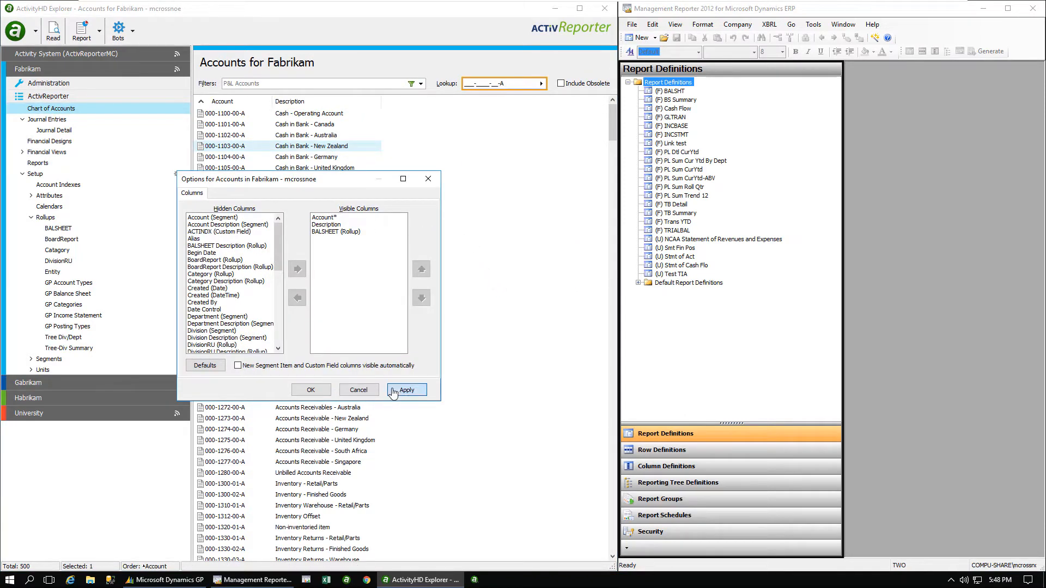
click(311, 390)
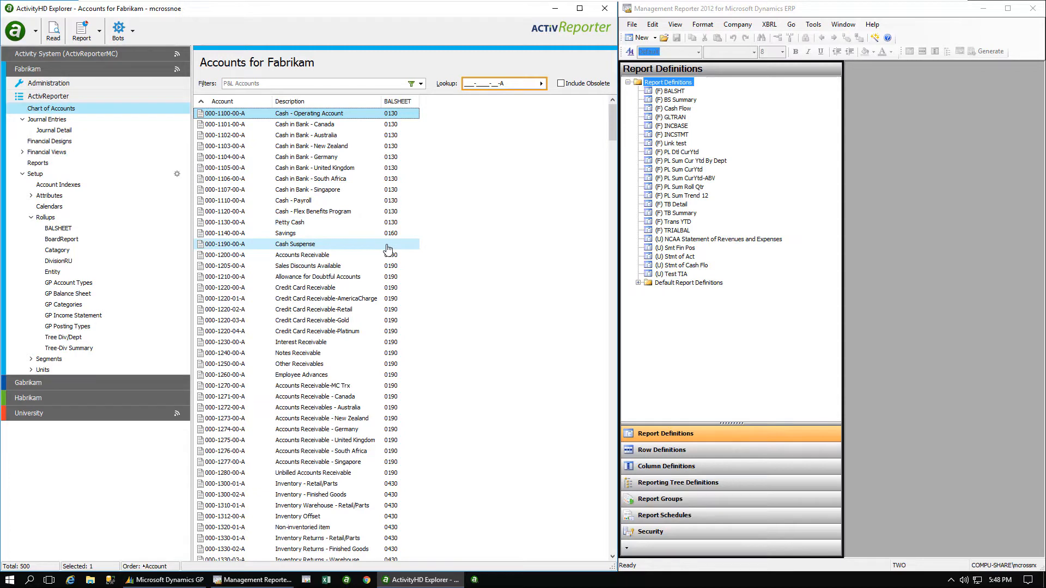
Step: Sort the accounts by BALSHEET and select those with no rollup value, from 000-1190-00-A through 000-2950-01-A
click(396, 102)
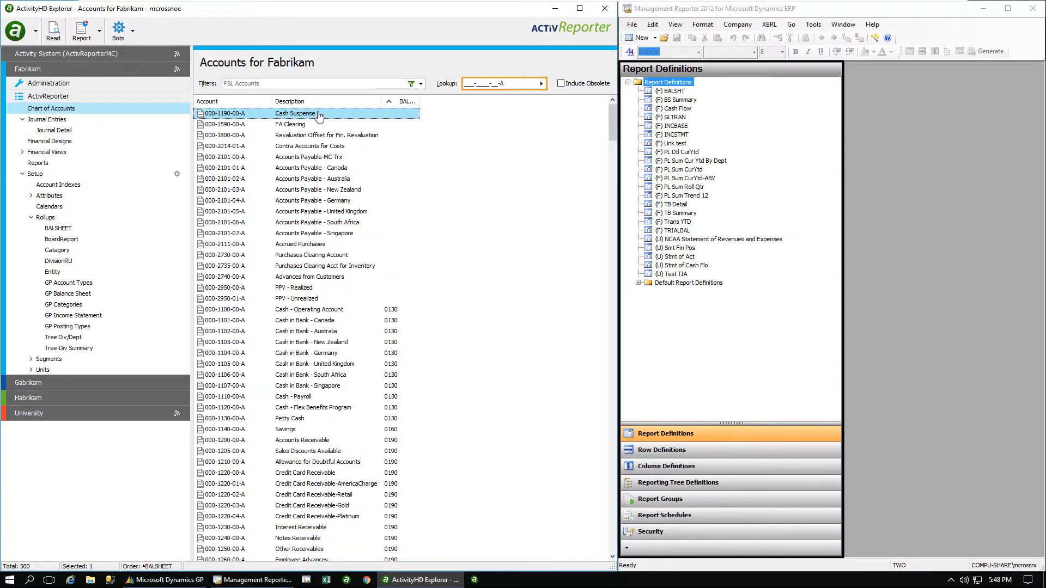
shift+click(302, 299)
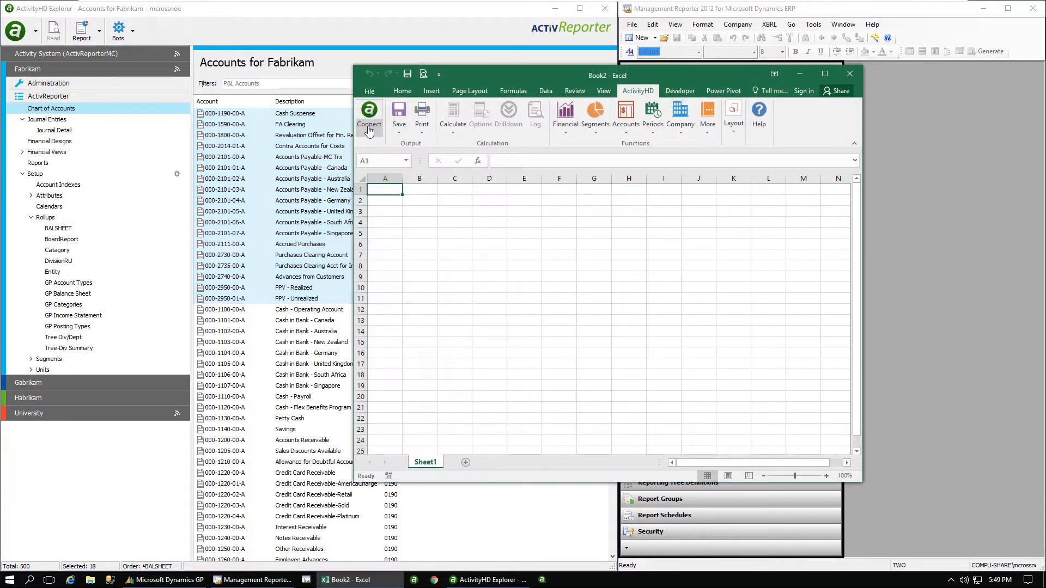
Step: Connect the blank Excel workbook to the Fabrikam company with the April 2017 workbook options
click(369, 128)
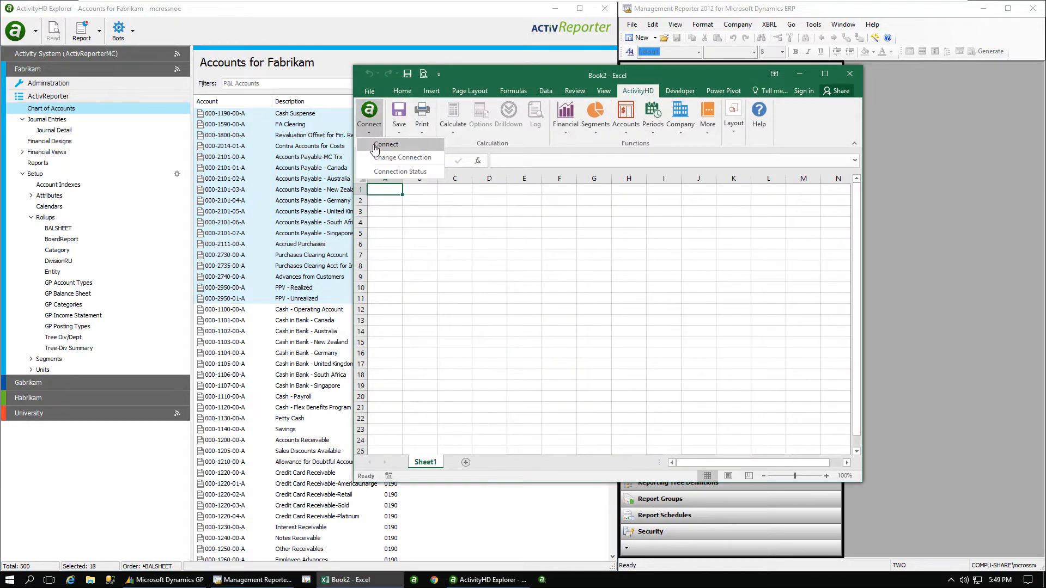
click(376, 146)
click(518, 318)
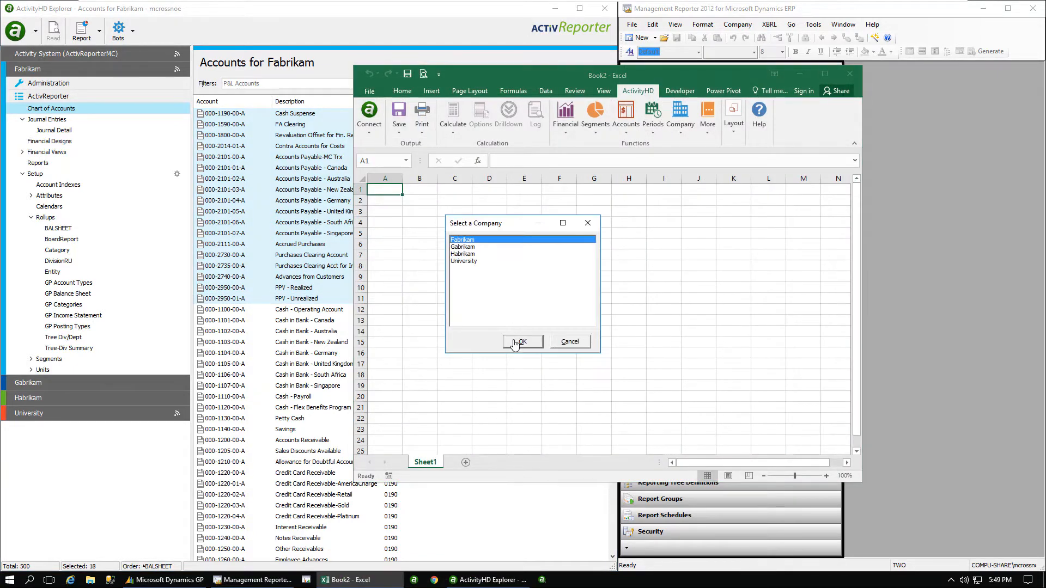
click(518, 342)
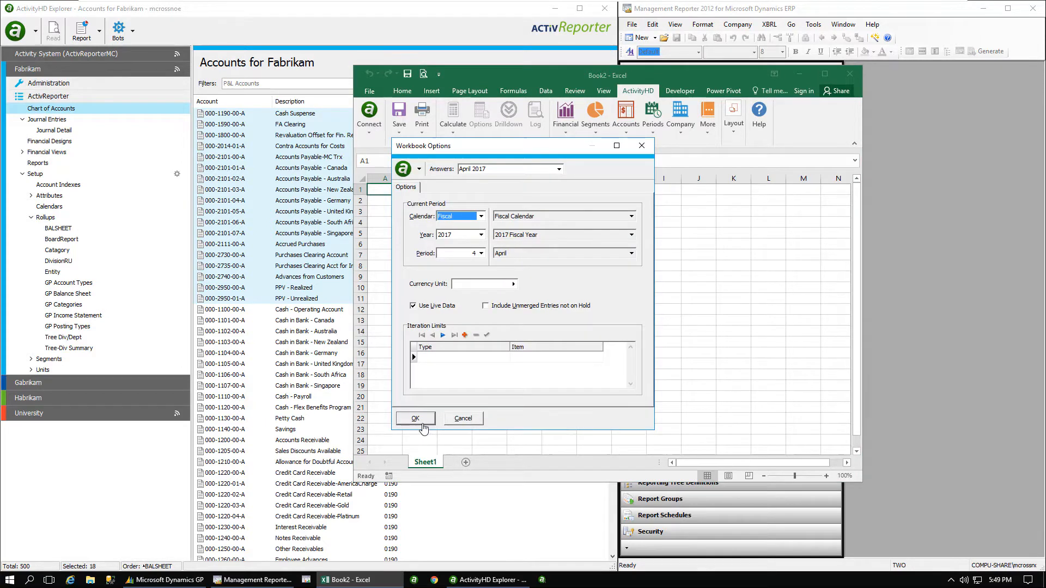
click(415, 418)
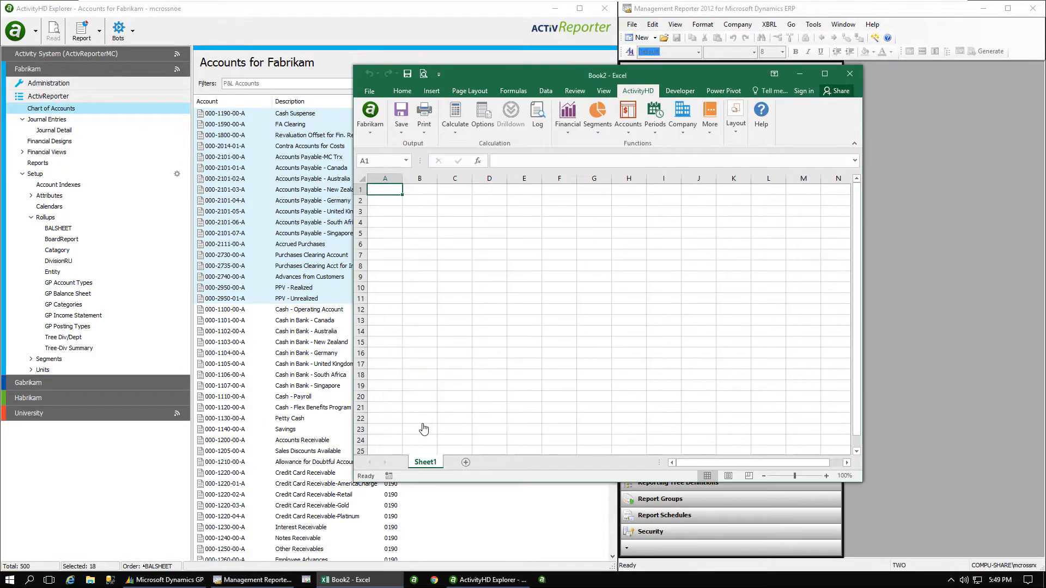
Step: Generate a Balance Sheet layout from the BALSHEET rollup items in the workbook and look through its rows
click(735, 129)
click(733, 177)
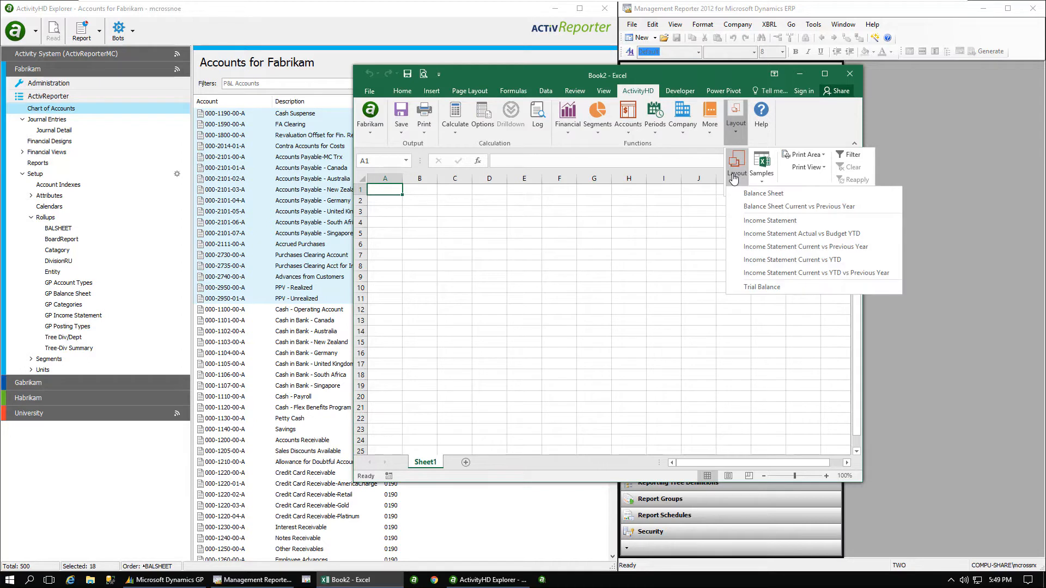
click(750, 194)
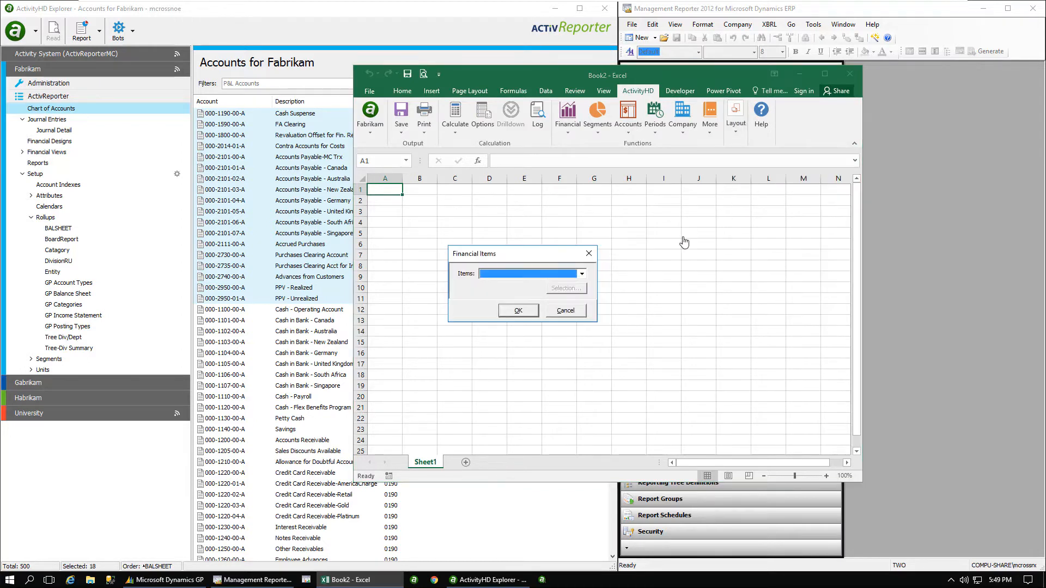
click(582, 273)
click(519, 334)
click(518, 311)
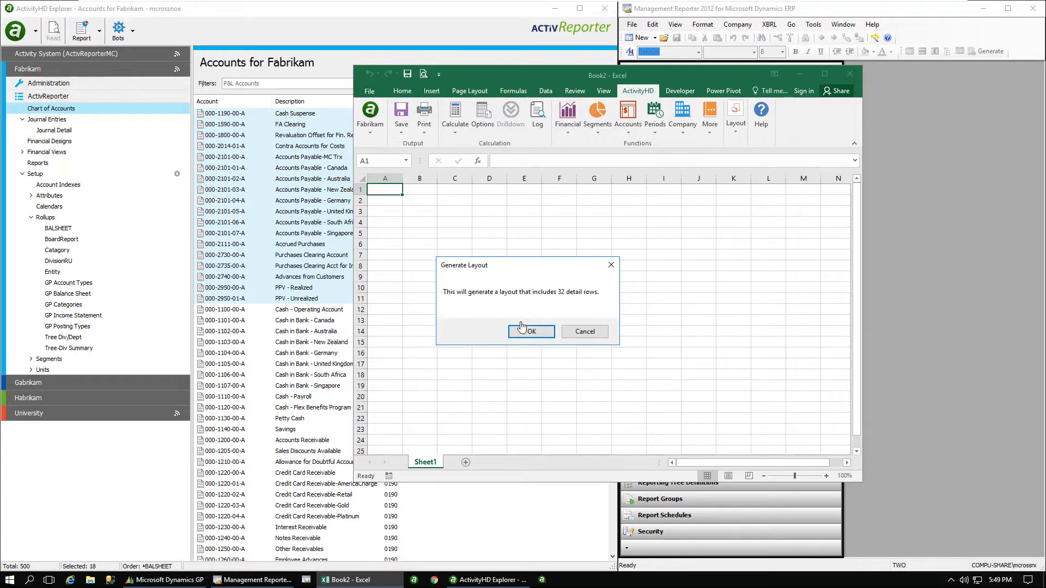
click(521, 327)
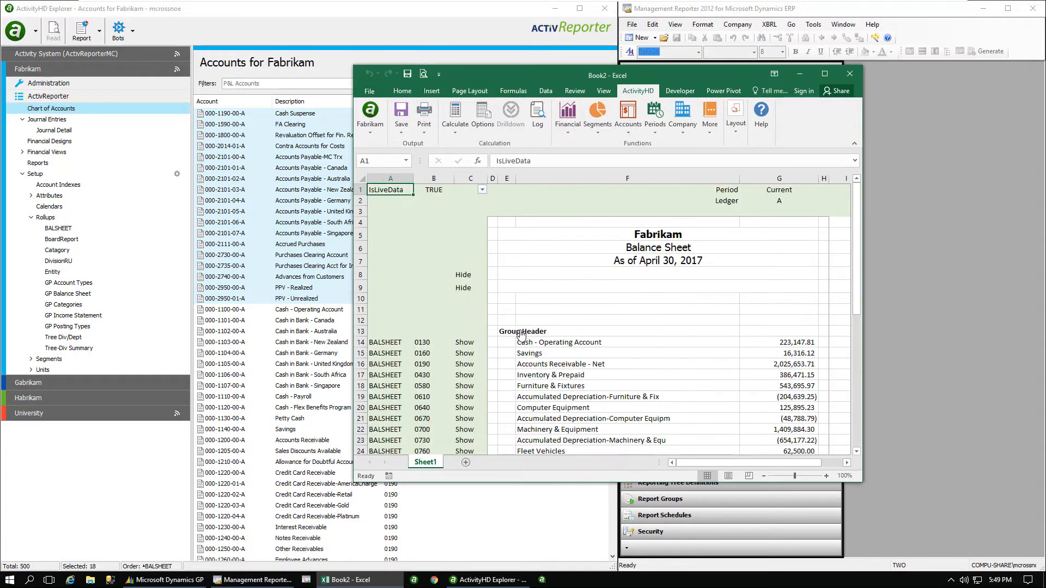
drag(854, 264, 848, 424)
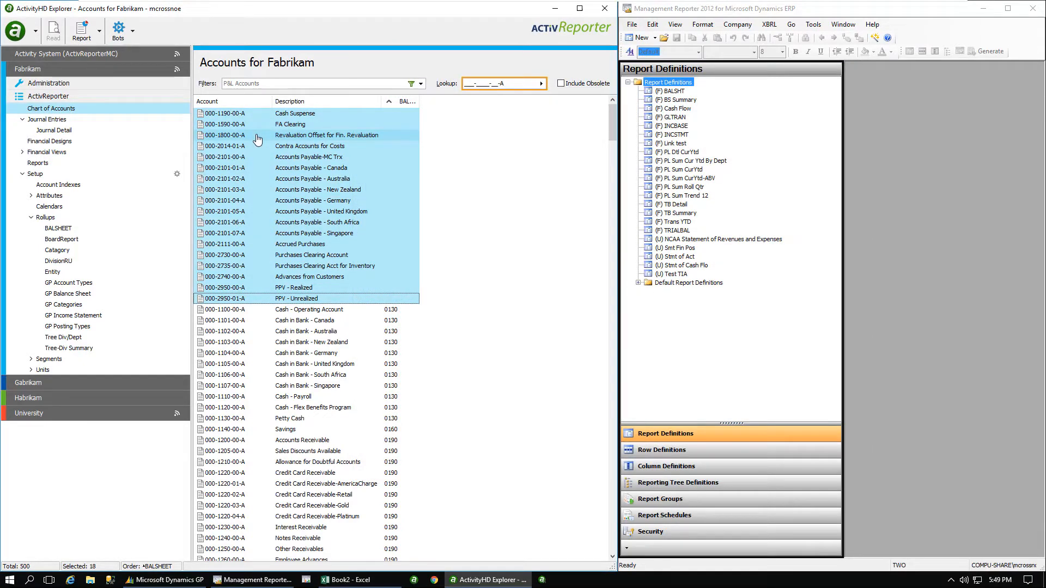
Step: Copy the selected accounts that have no BALSHEET rollup from ActivityHD Explorer to Excel
right_click(256, 136)
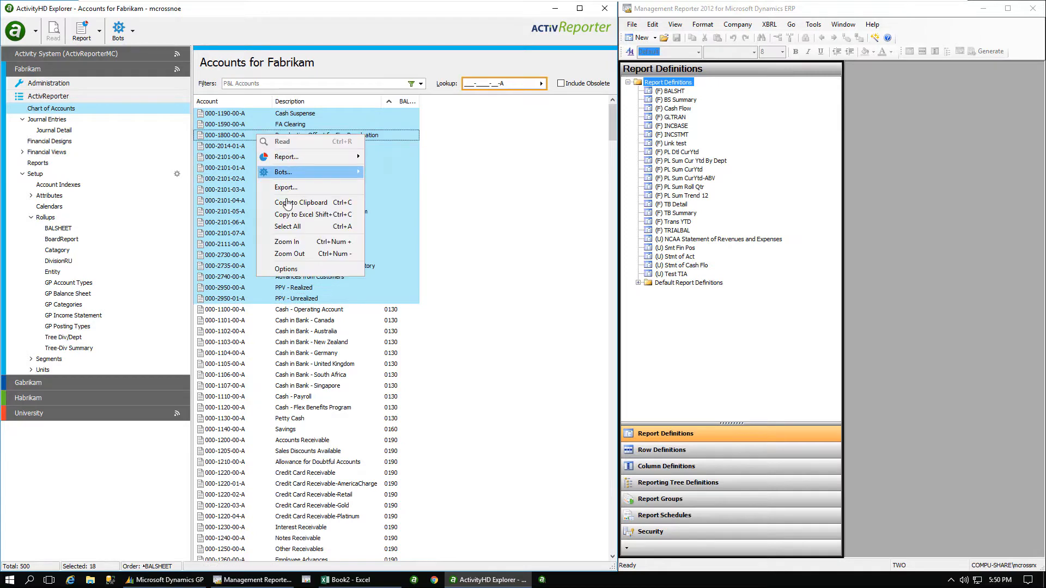
click(283, 218)
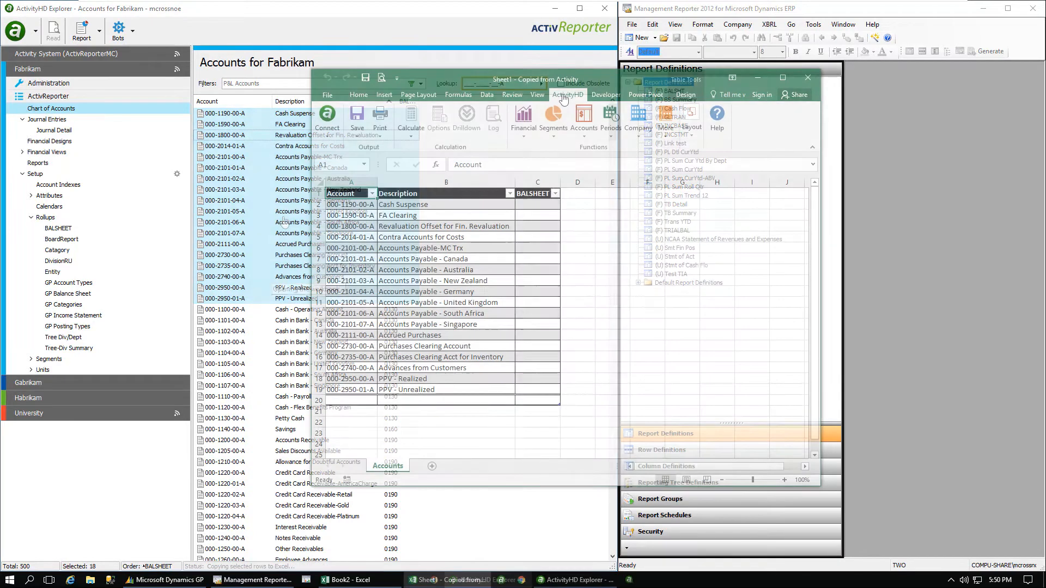
Step: Connect the copied accounts workbook to Fabrikam through server ActivReporterMC, using the April 2017 workbook options
click(327, 132)
click(333, 149)
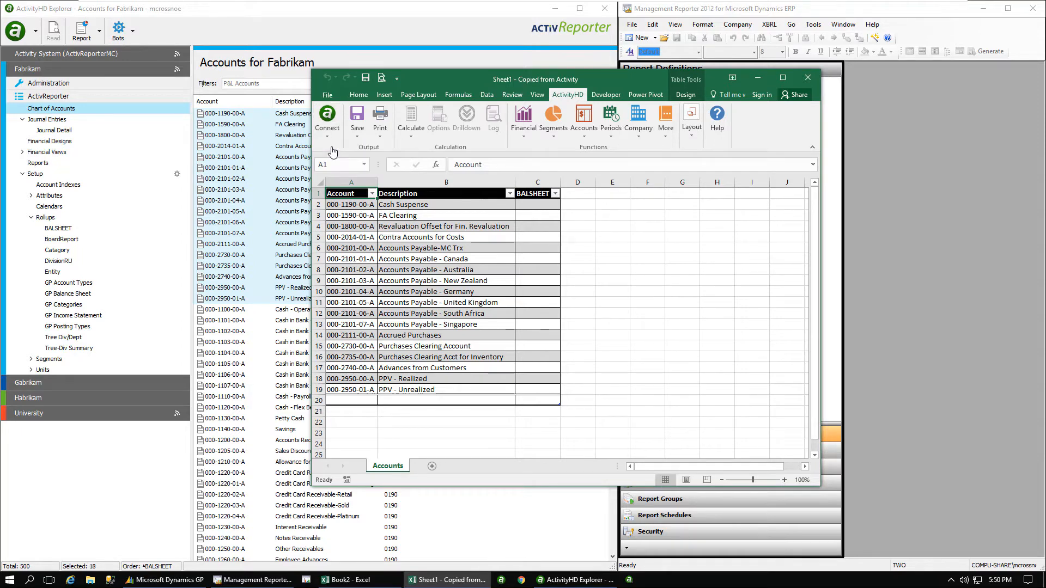
click(535, 312)
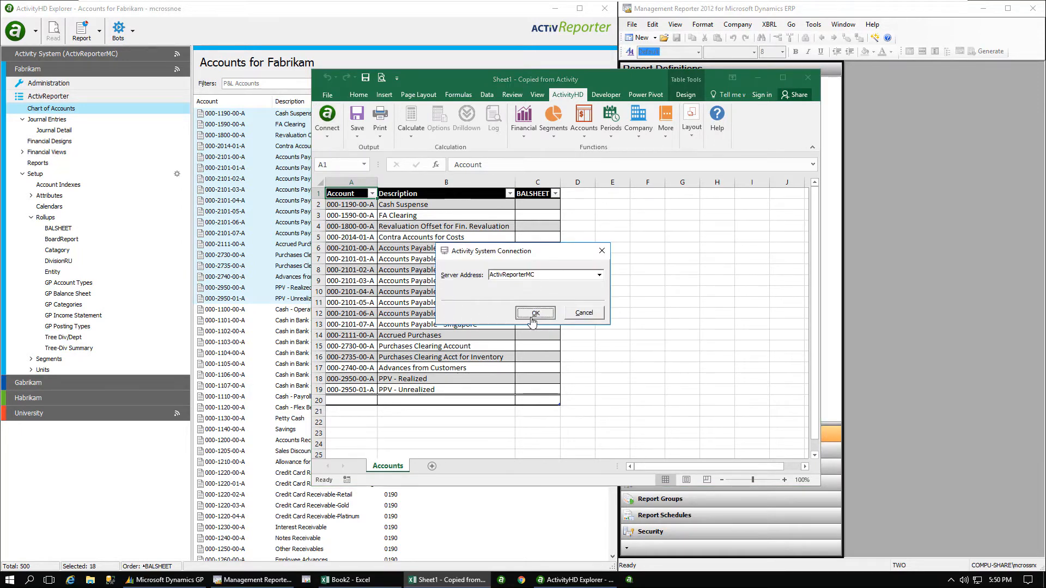
click(522, 341)
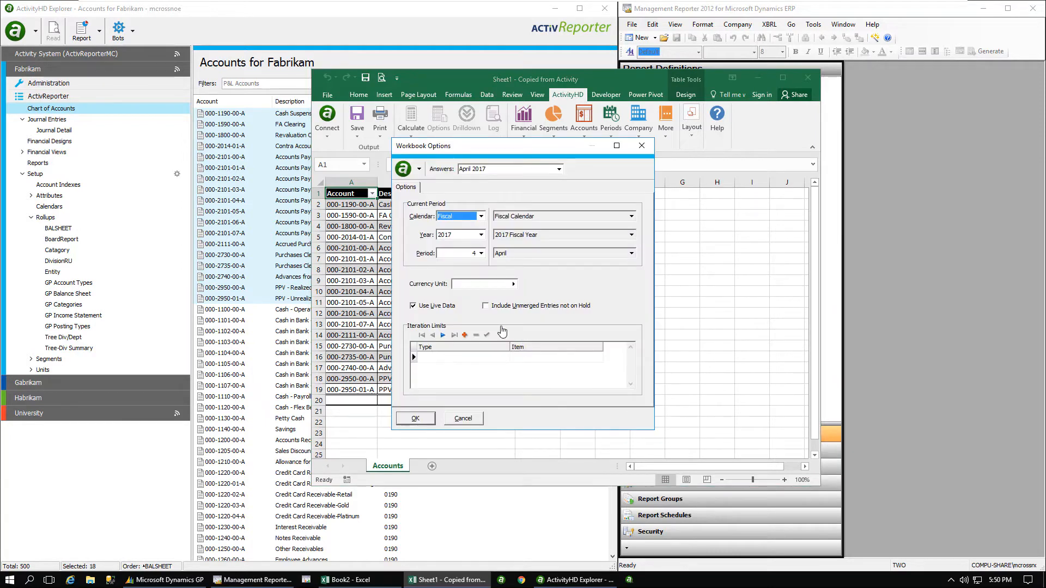
click(415, 419)
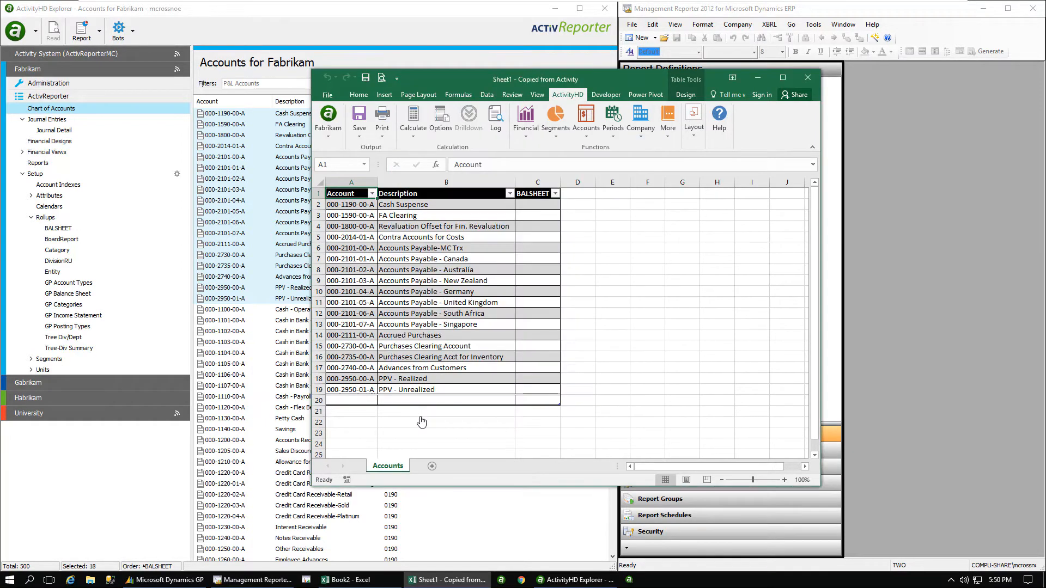
Step: Add an "Amount" column to the accounts table beside BALSHEET, with its header in D1
click(580, 199)
text(Amount)
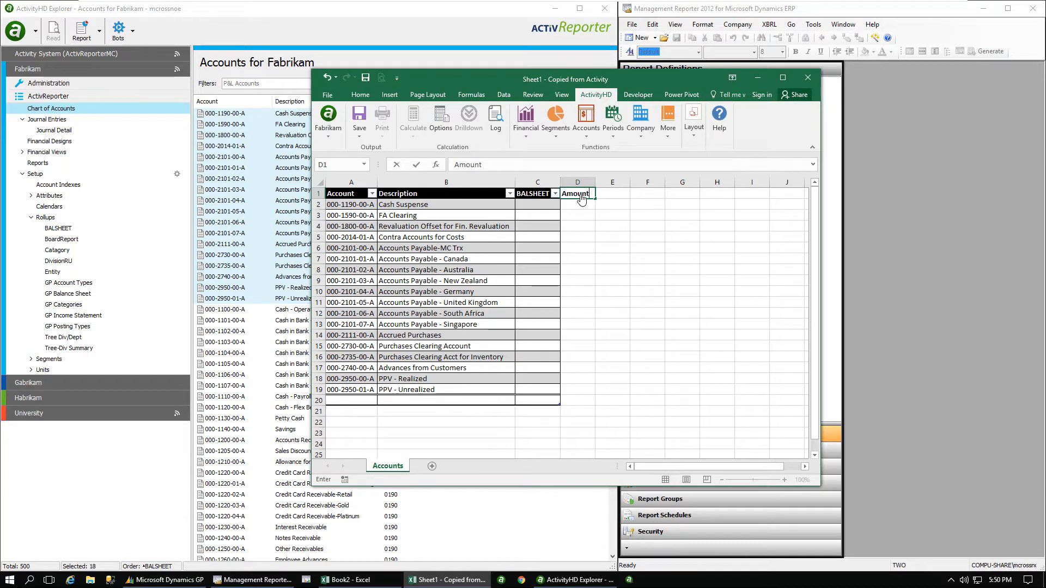
key(Return)
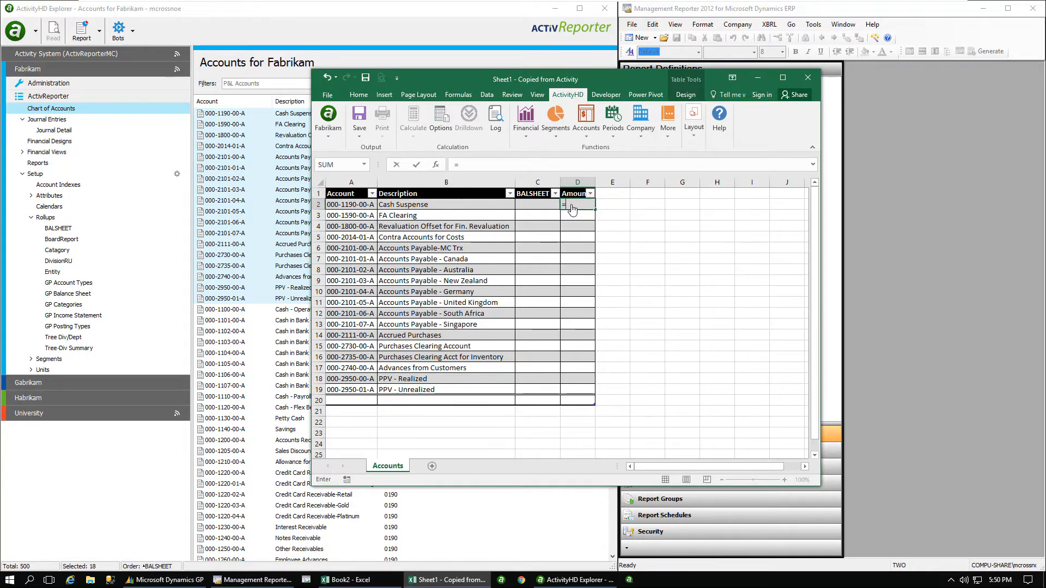
Step: Fill the Amount column with account balances by entering =Balance("","GL.Account="&A2) in D2
text(=Balance("","GL.A)
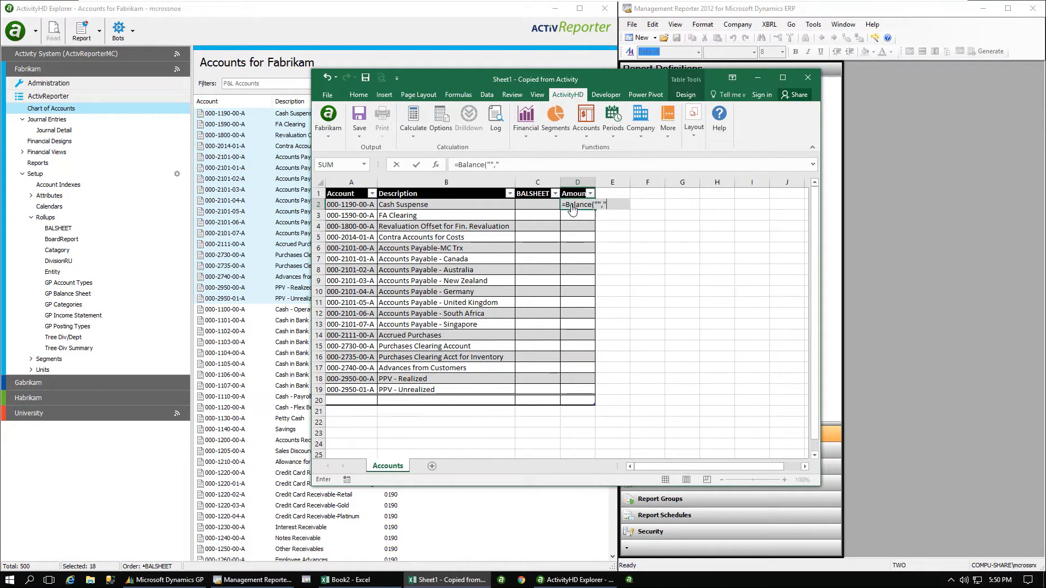
text(ccount)
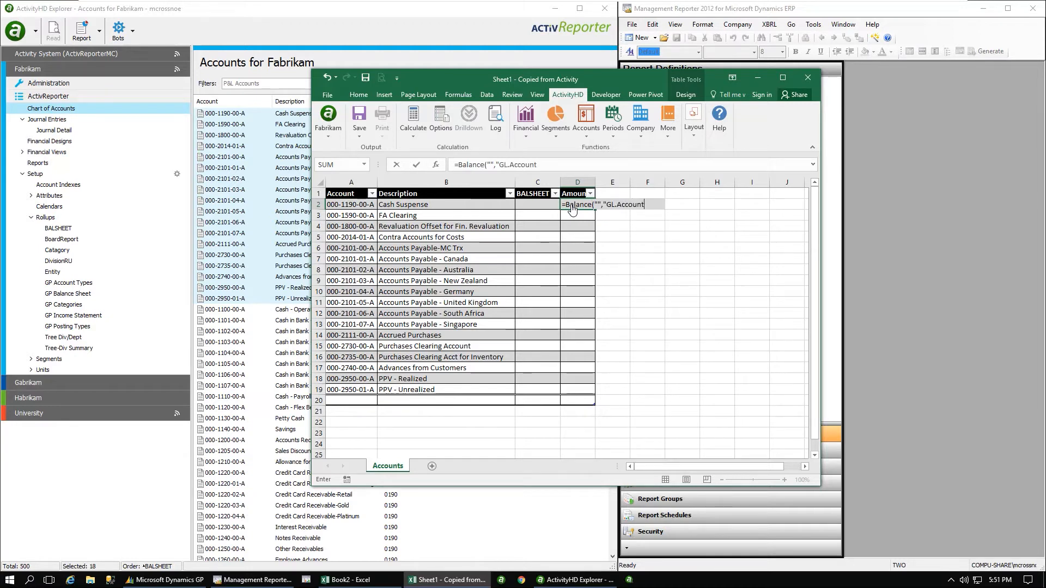
text(="&A2)
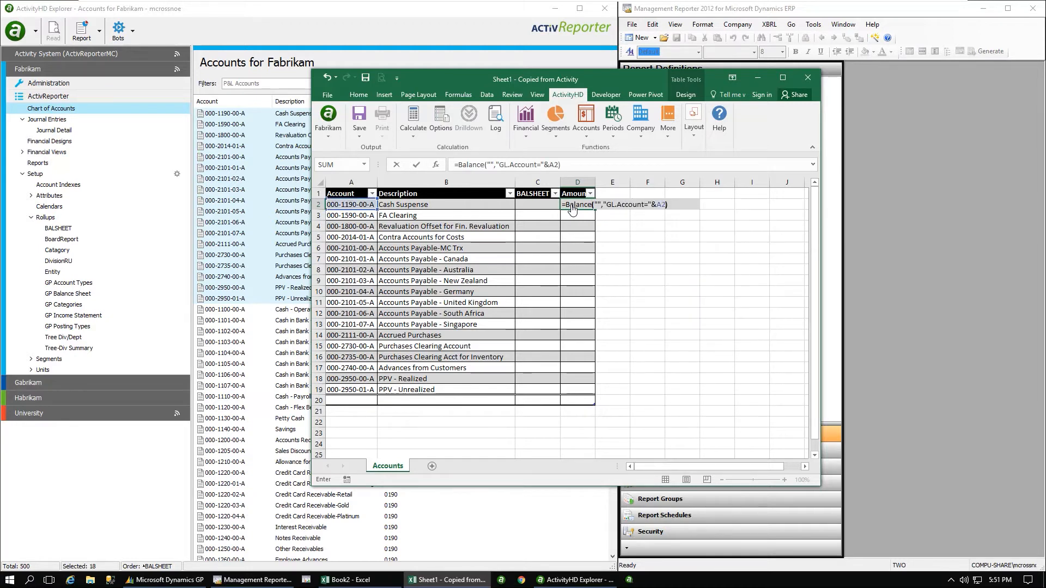
text())
key(Return)
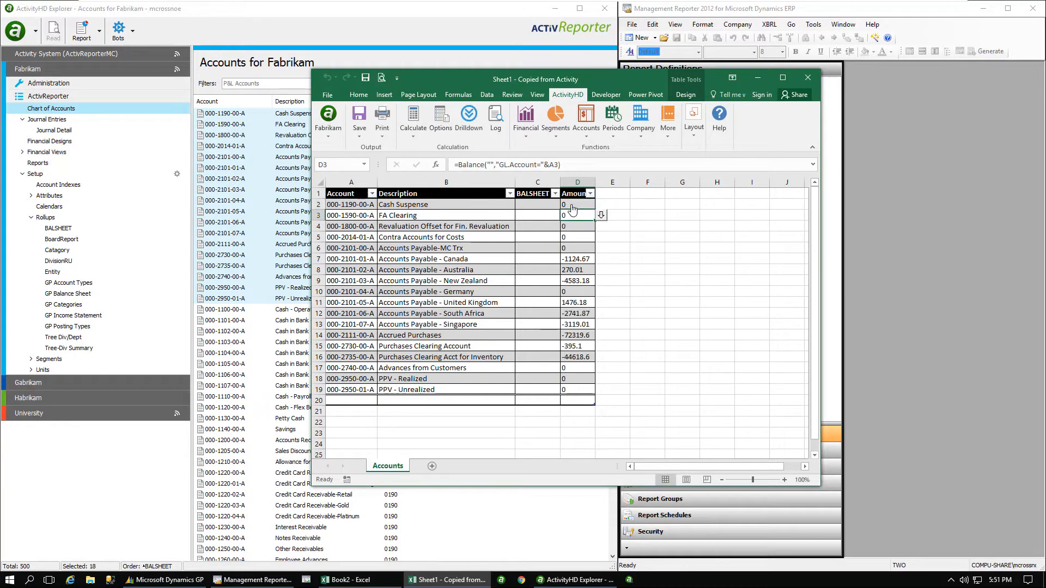
Step: Total the Amount column with a Sum in the table's total row and widen column D
click(578, 403)
click(600, 401)
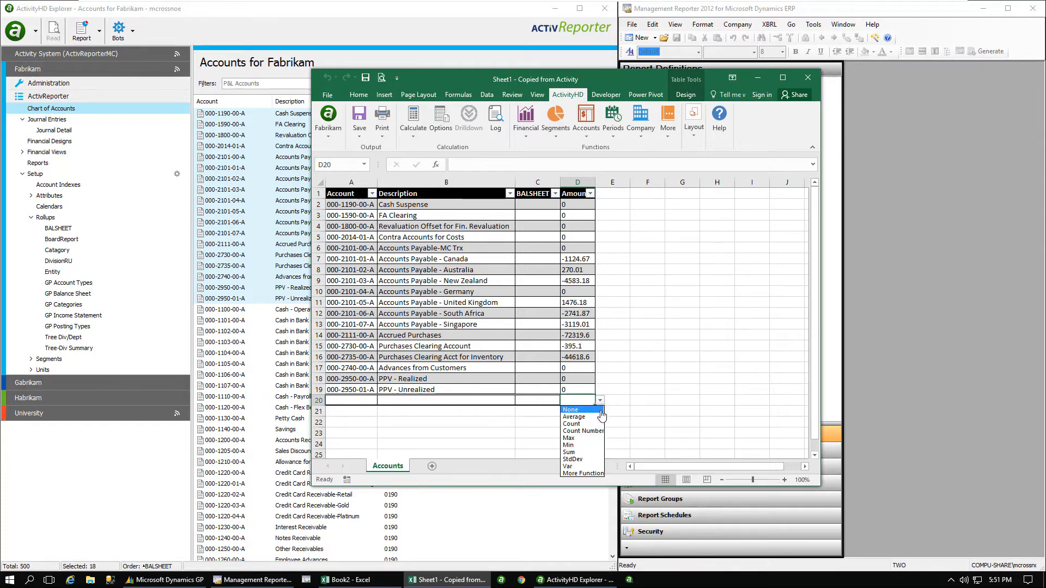
click(576, 453)
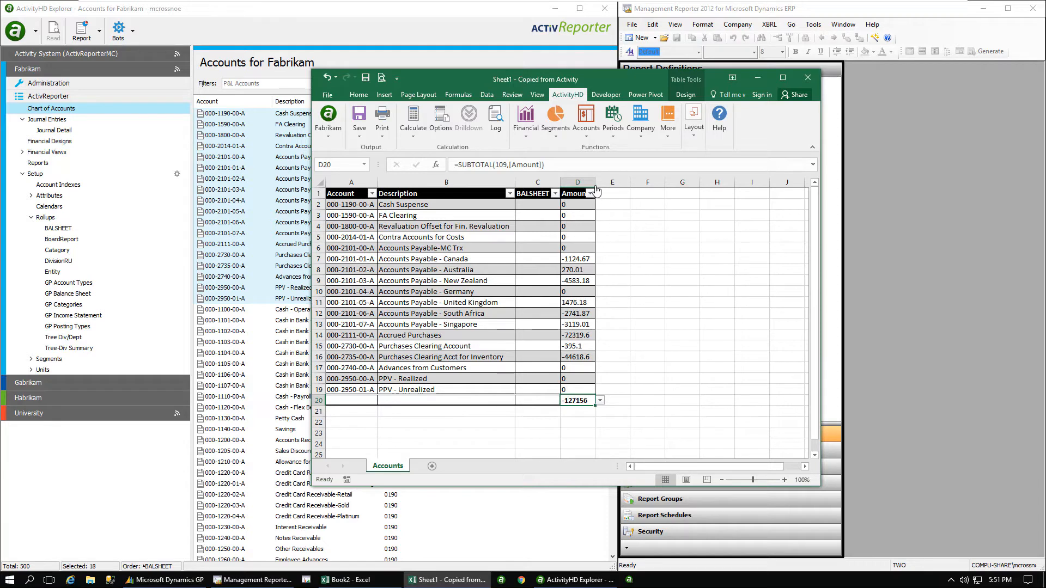
drag(596, 189, 627, 191)
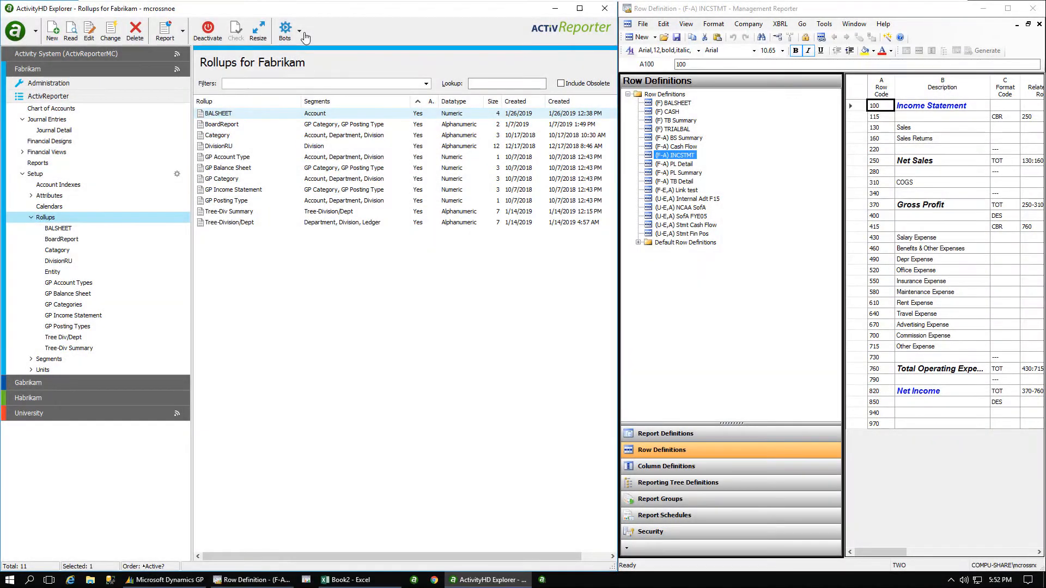
Step: Run the New Rollup from MR Rows bot for Fabrikam and log in to server ACTIVREPORTERMC with a trusted connection
click(301, 32)
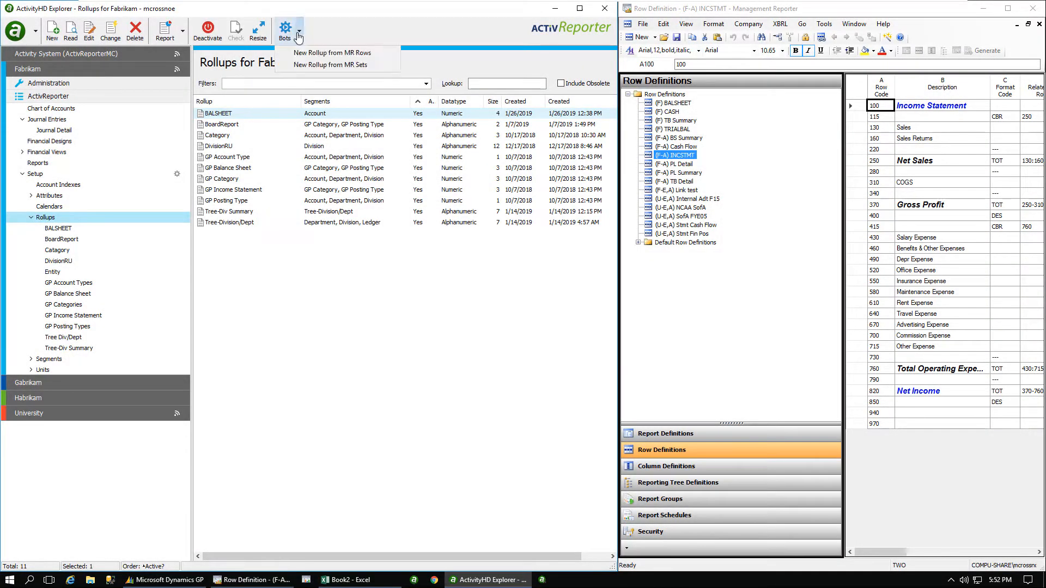
click(315, 53)
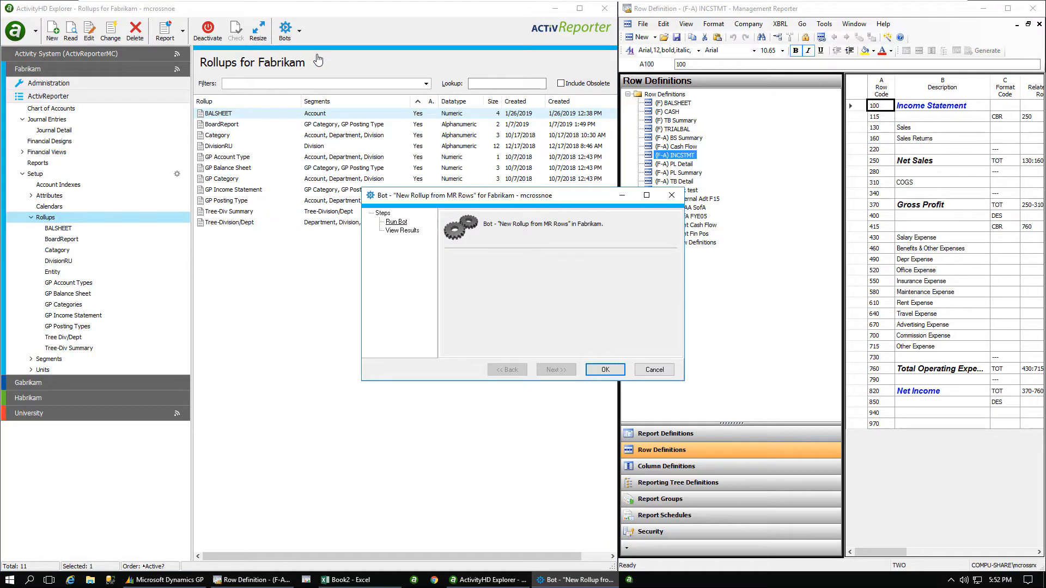
click(591, 371)
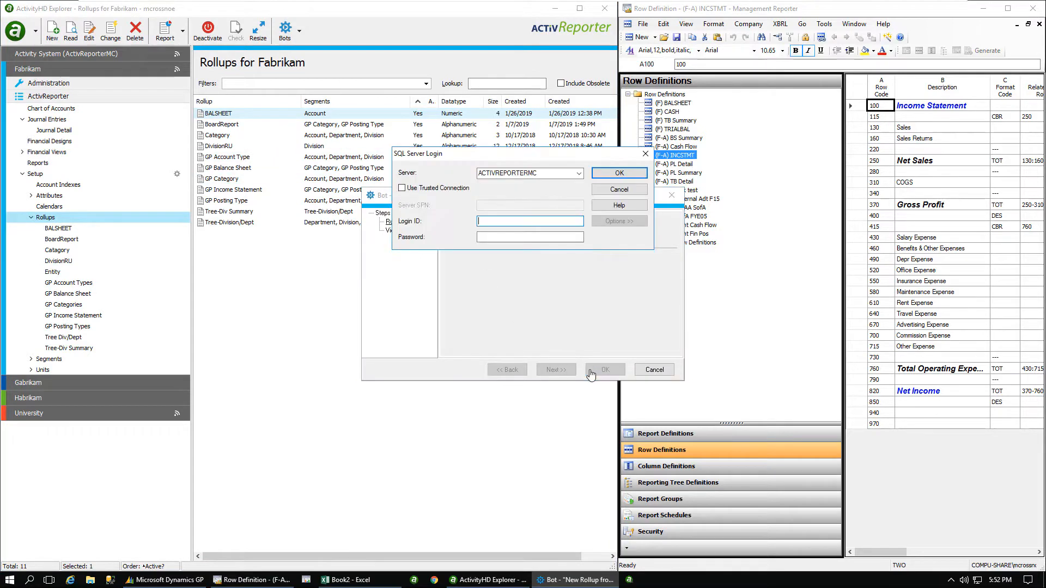
click(401, 189)
click(613, 174)
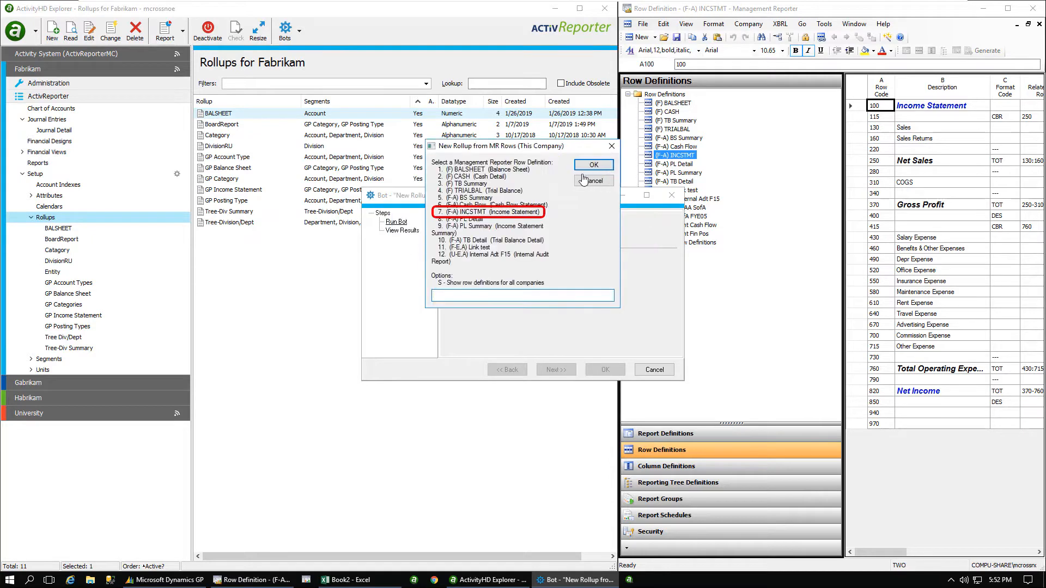
Step: Create a rollup named INCSTMT from row definition 7, (F-A) INCSTMT (Income Statement), and finish the bot
text(7)
key(Return)
text(IN)
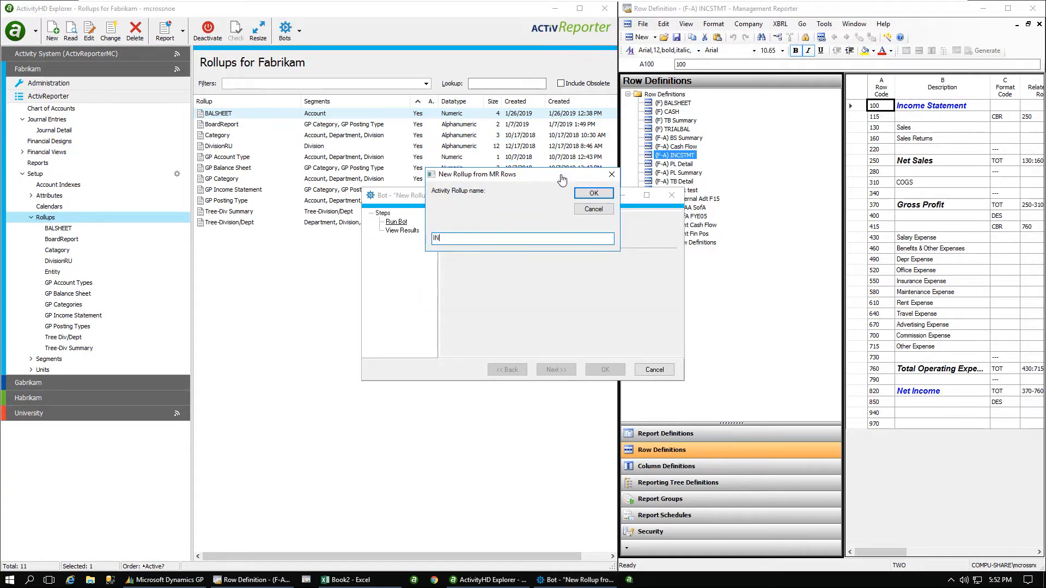
text(CSTMT)
click(594, 194)
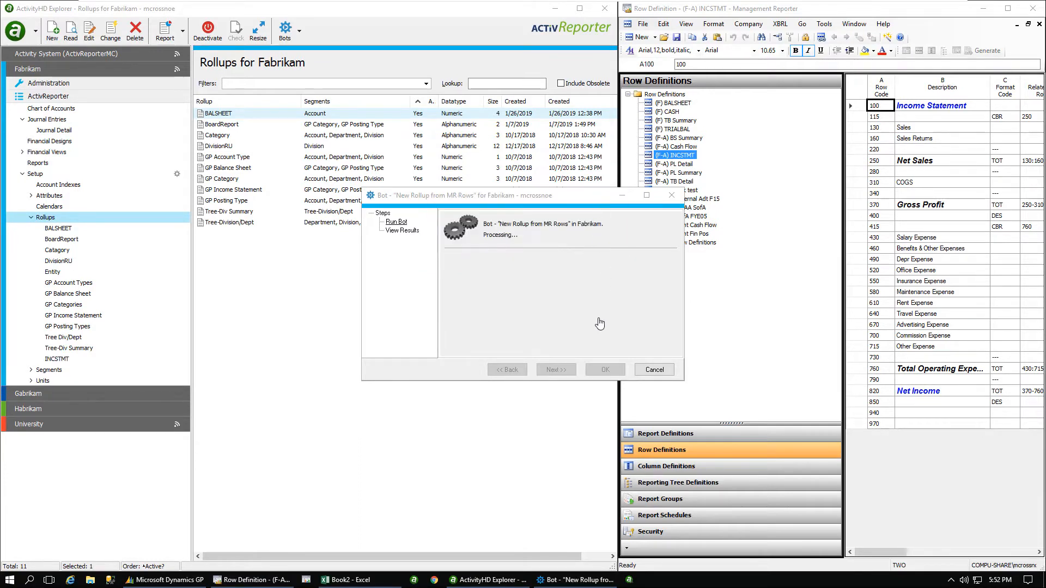
click(602, 370)
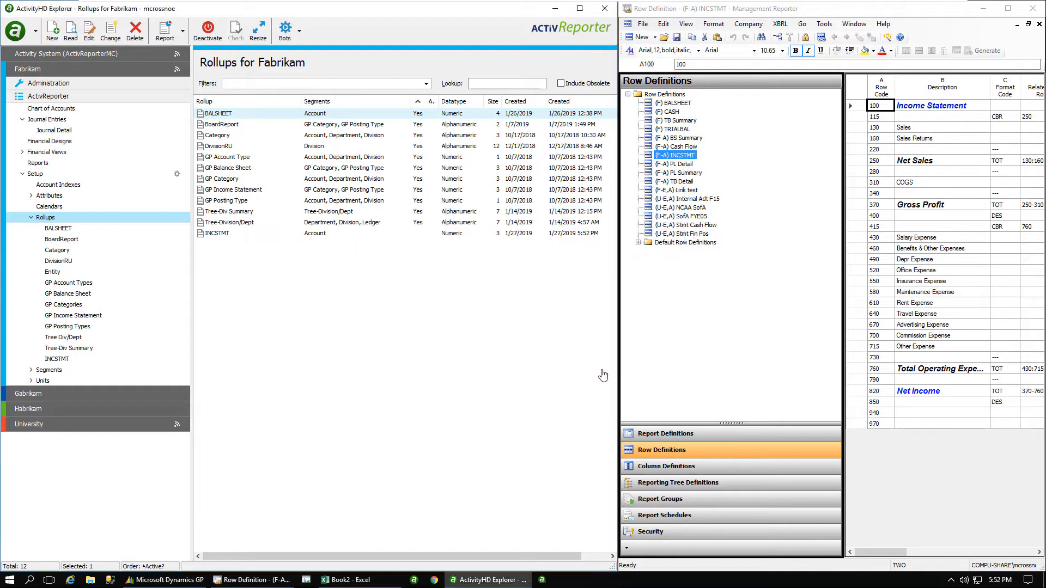
Step: Try to activate the INCSTMT rollup and run an ambiguous check for accounts included in more than one item
click(223, 234)
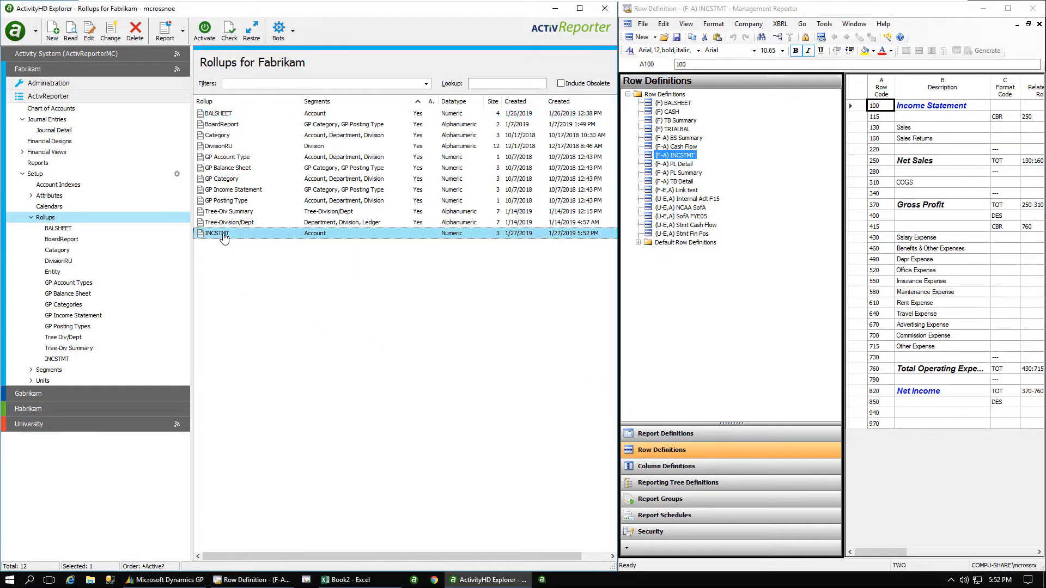
right_click(224, 234)
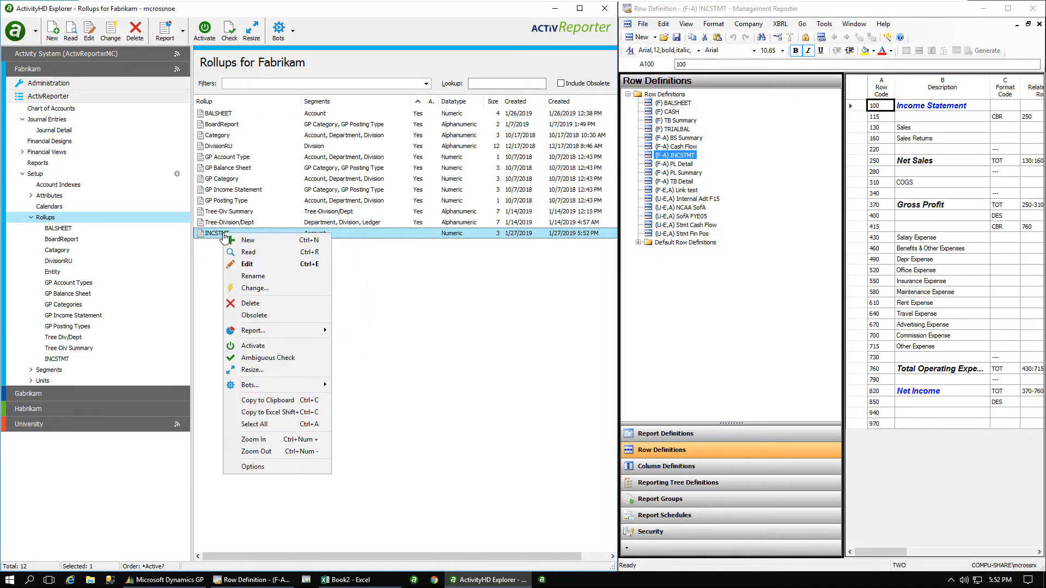
click(252, 347)
click(455, 335)
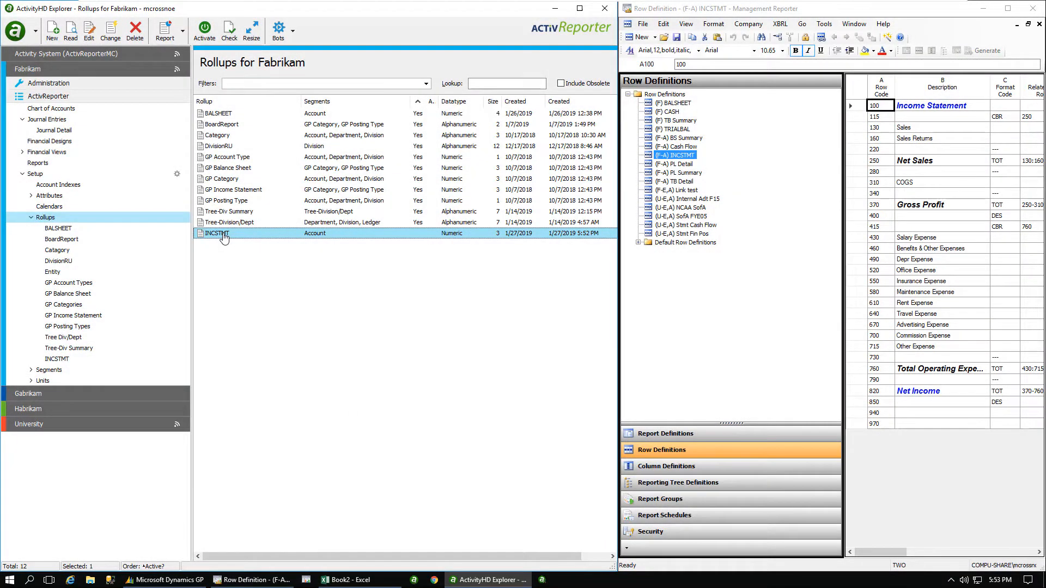
right_click(224, 237)
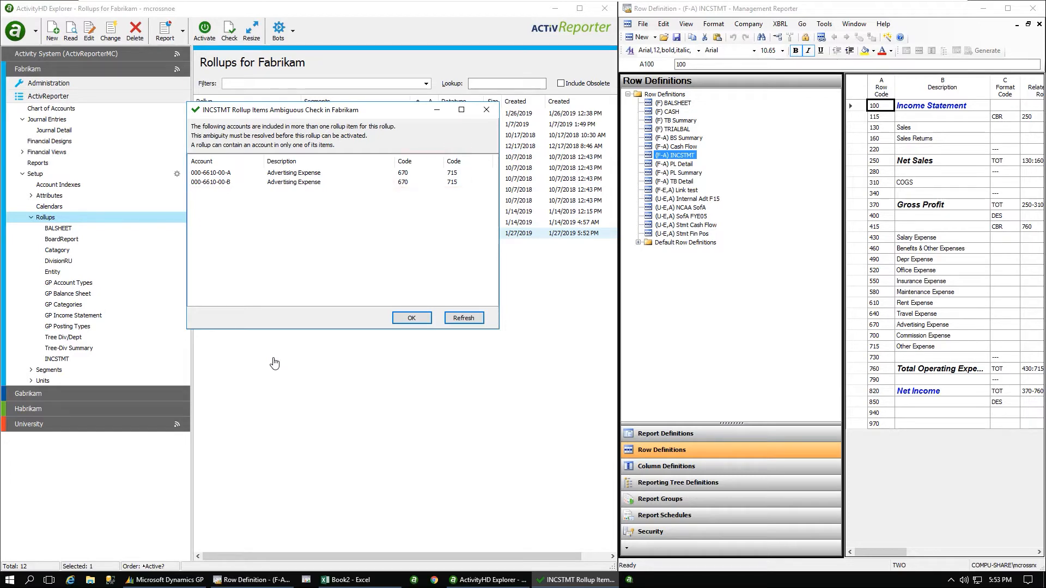
key(Return)
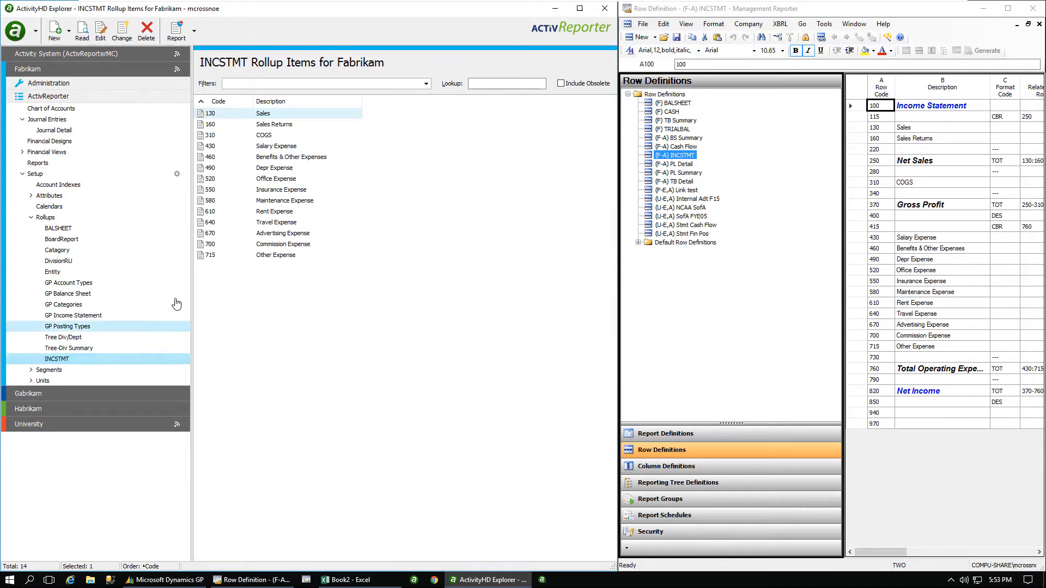
Step: Edit INCSTMT rollup item 715 and insert an account range from 6600 to 6609 below the 66?? mask line
double_click(209, 259)
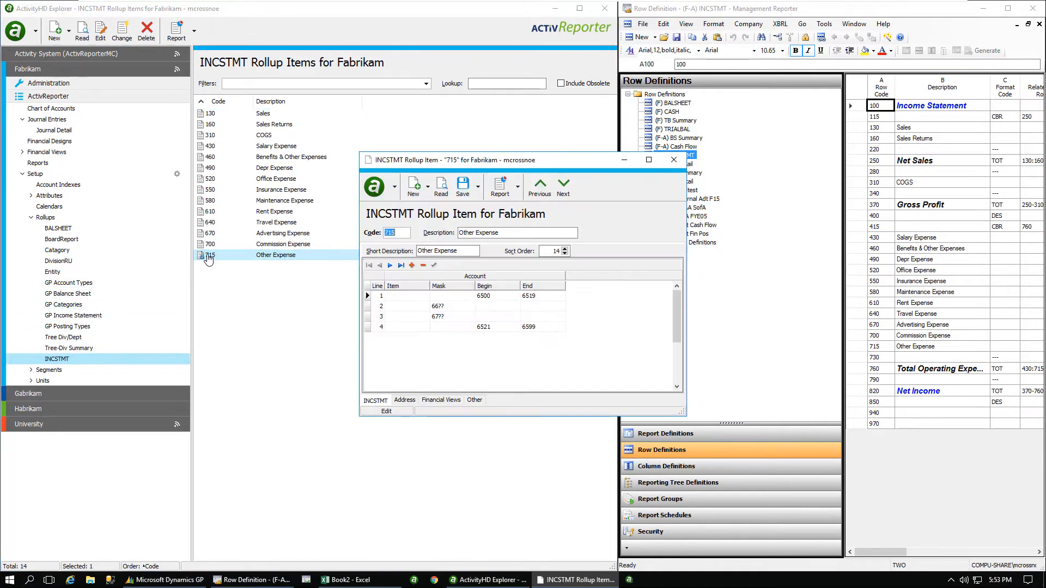
click(369, 307)
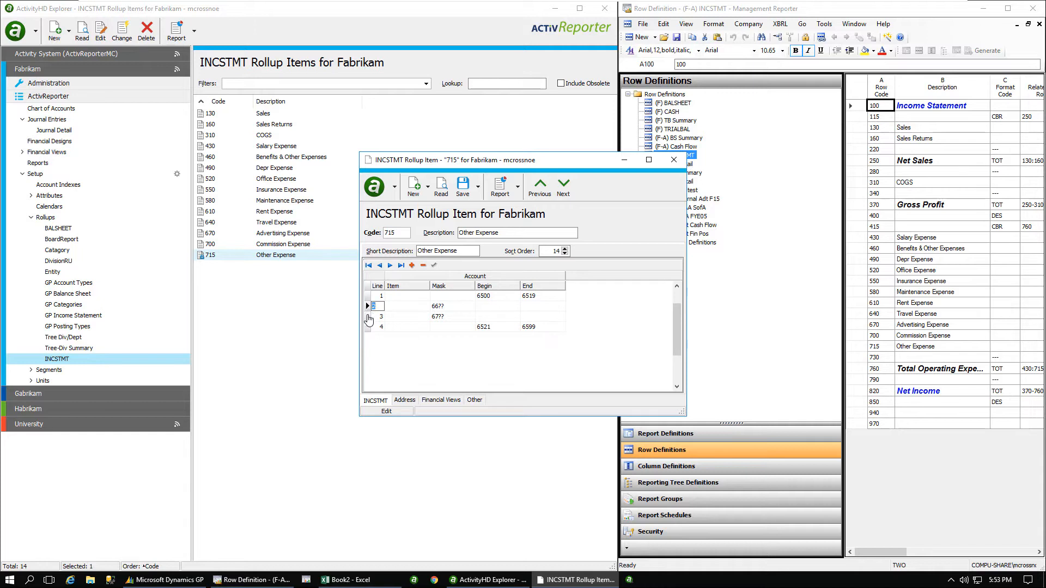
click(411, 266)
click(480, 317)
text(6600)
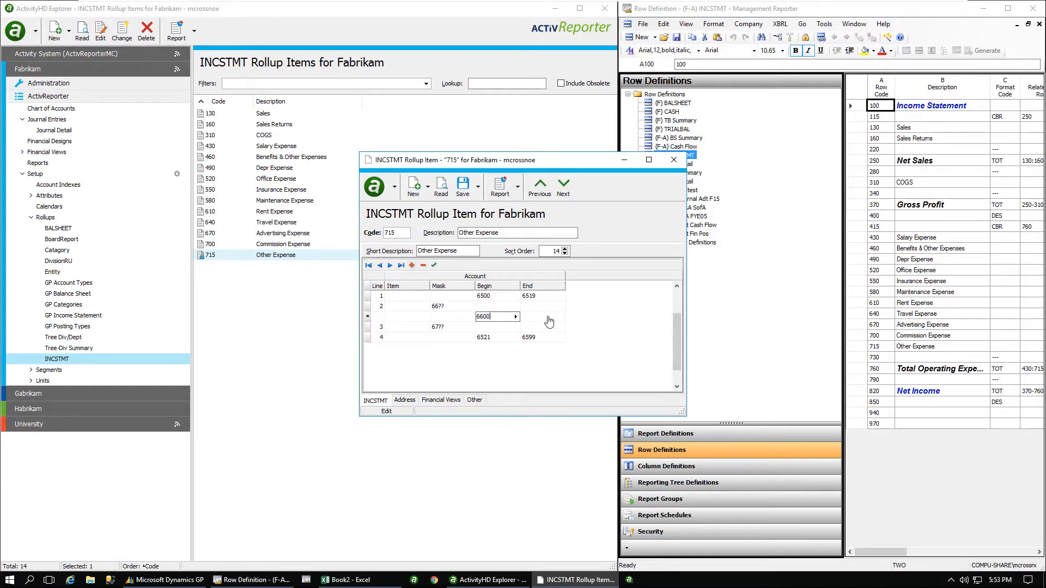
click(549, 318)
text(6609)
key(Tab)
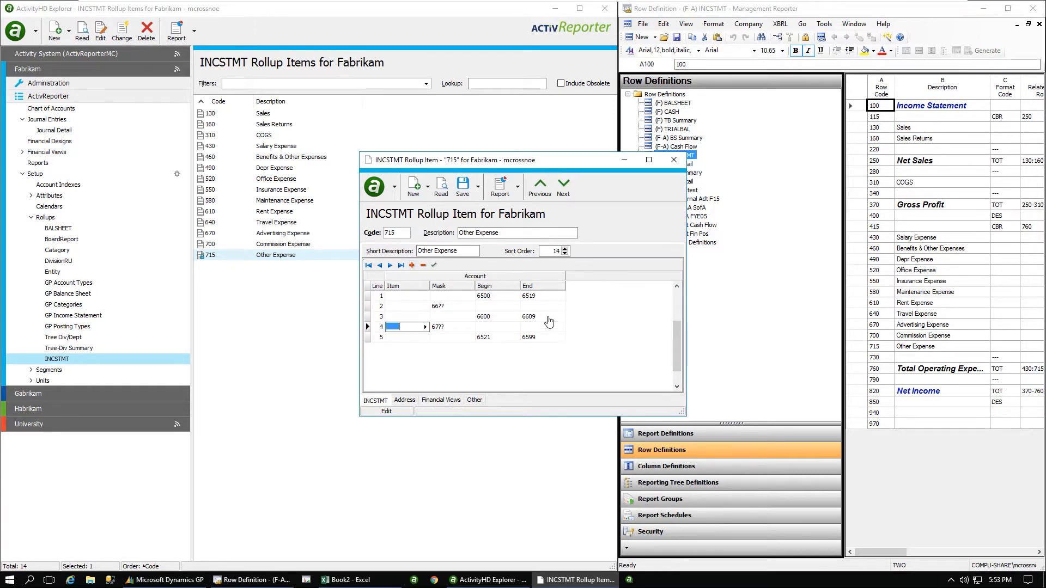
Step: Insert an account range from 6611 to 6699 below the 6600 to 6609 range in item 715
click(412, 266)
click(488, 327)
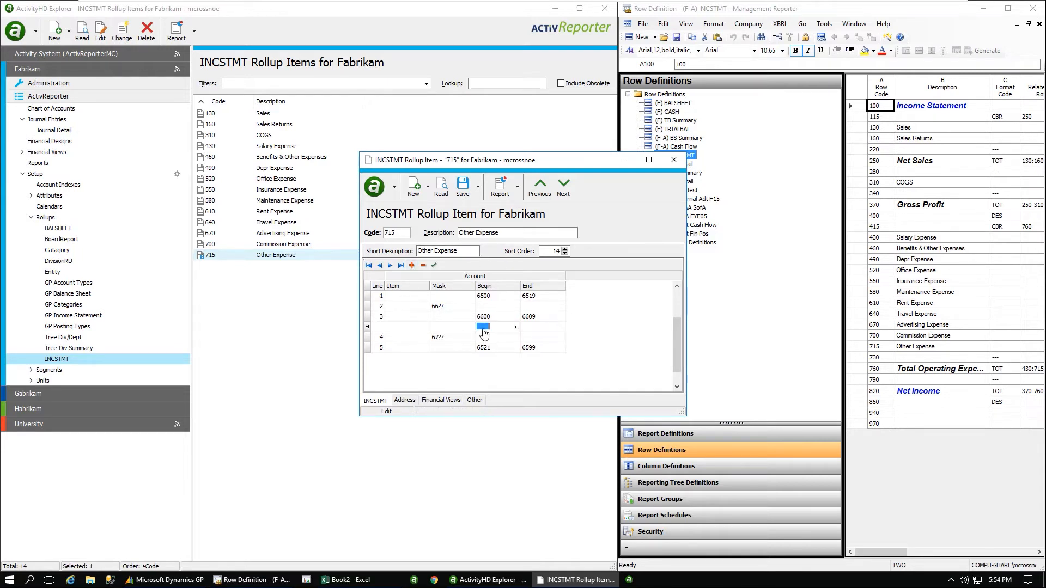
text(6611)
key(Tab)
text(6699)
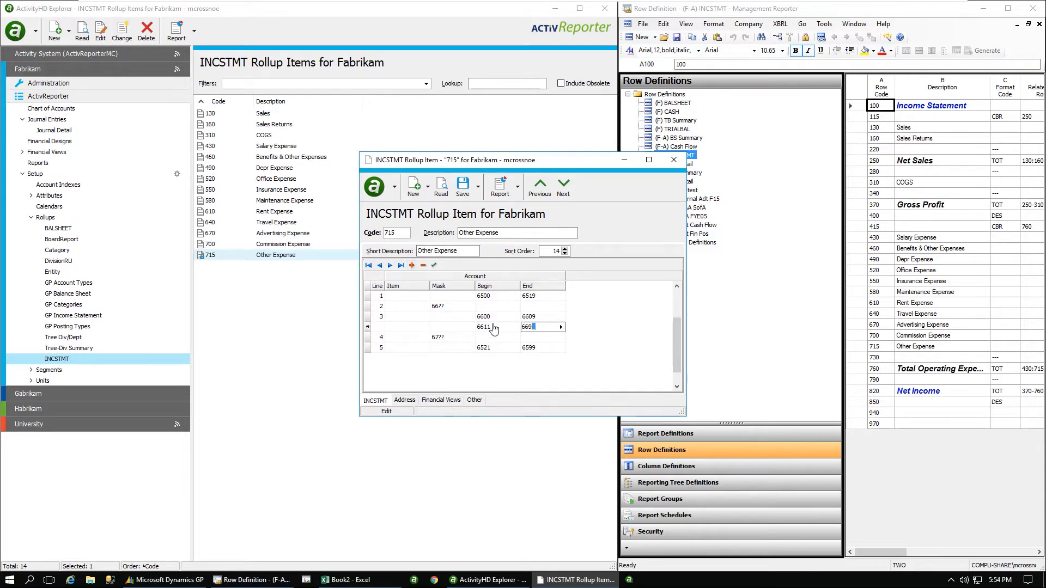
key(Tab)
Step: Delete the 66?? mask line from rollup item 715 and save the item
click(369, 307)
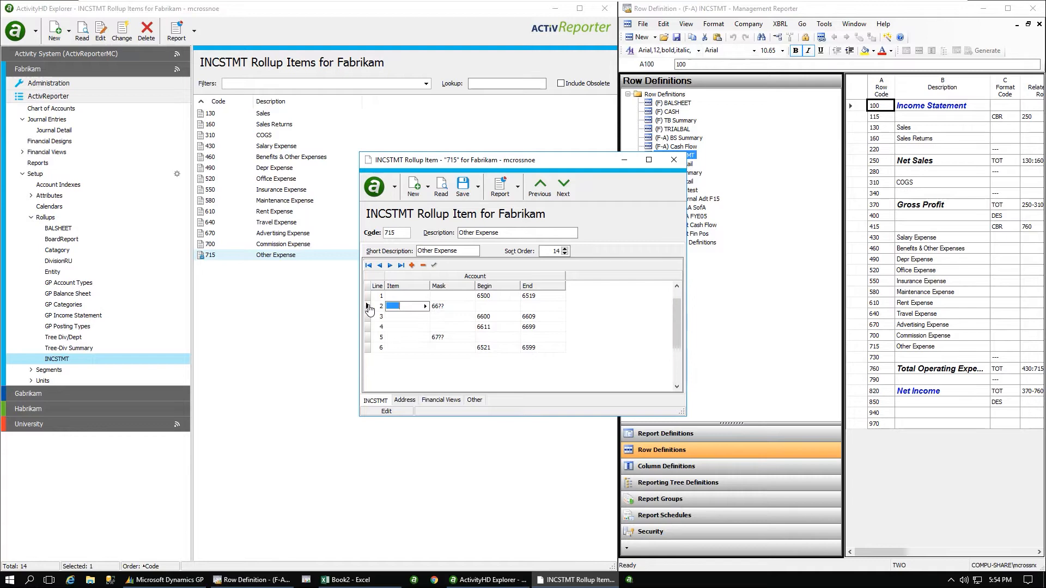
click(423, 265)
click(539, 306)
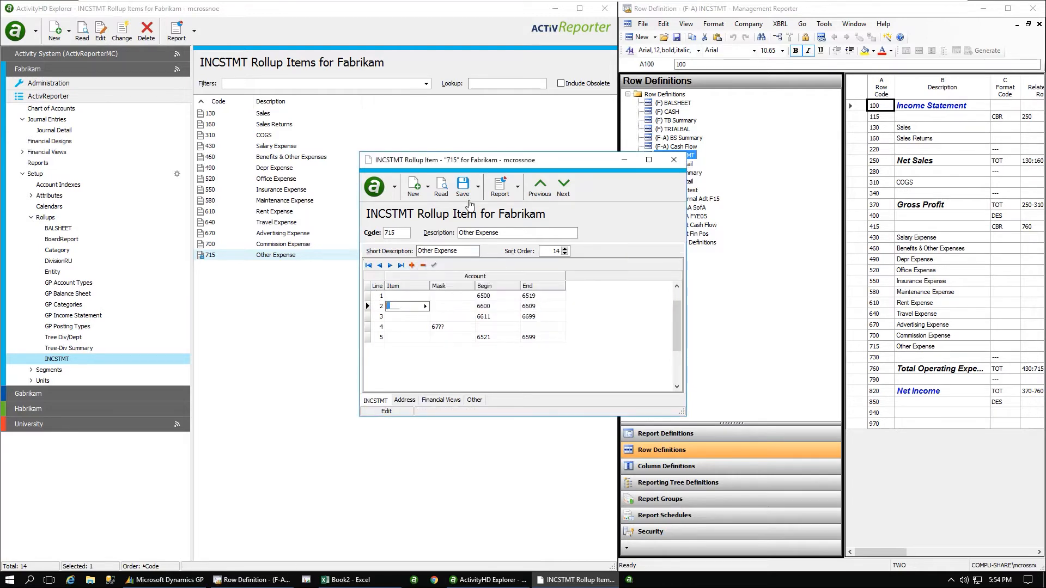
click(464, 185)
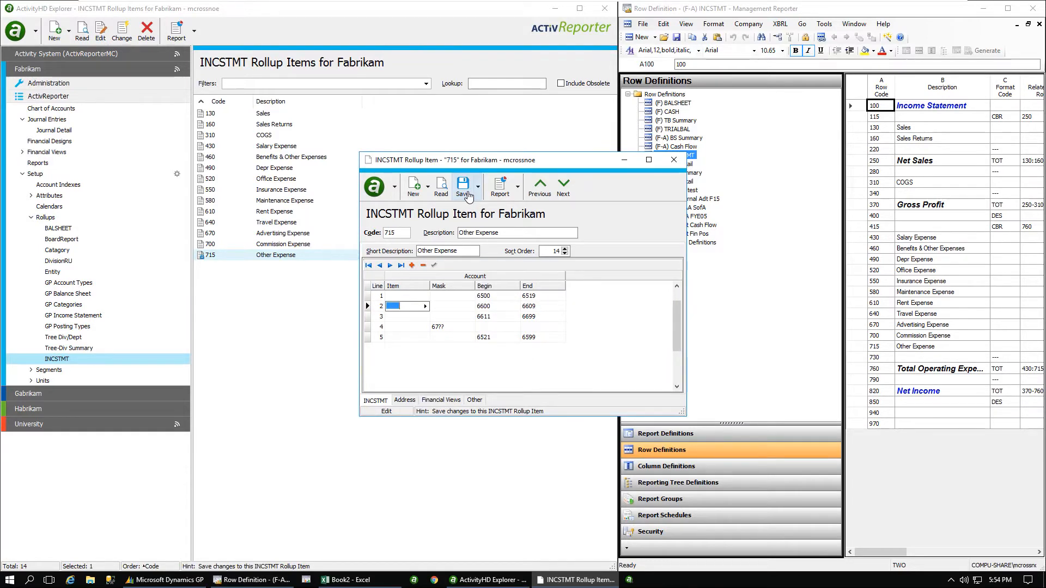
Step: Return to the Fabrikam rollups list and activate the INCSTMT rollup
click(44, 219)
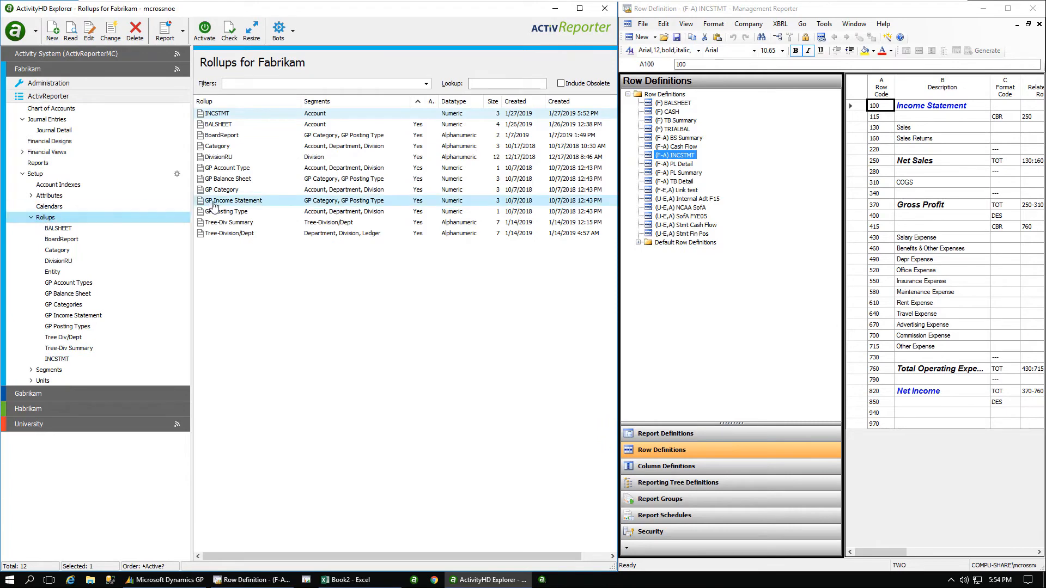
right_click(216, 116)
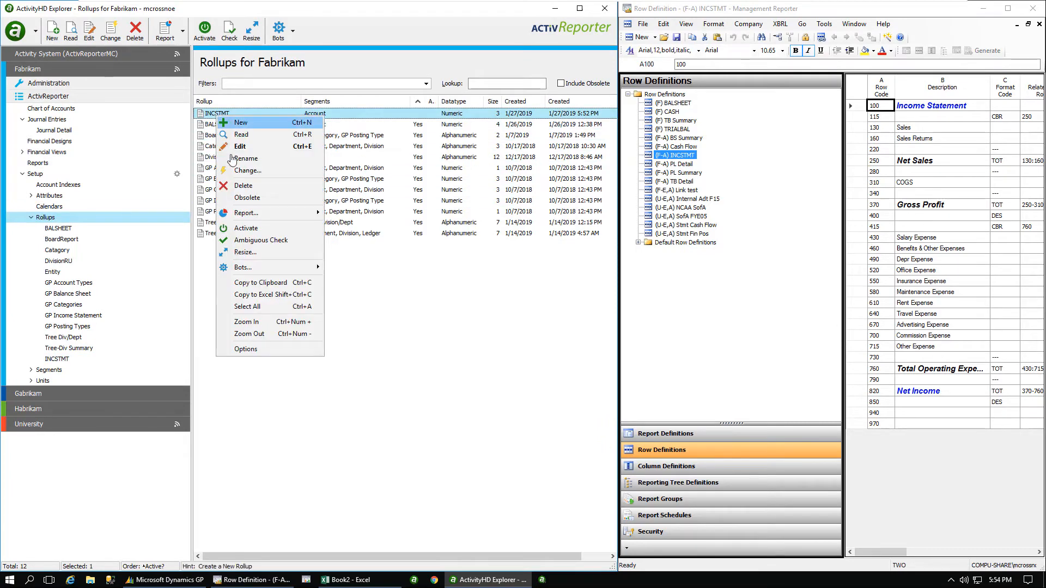
click(232, 229)
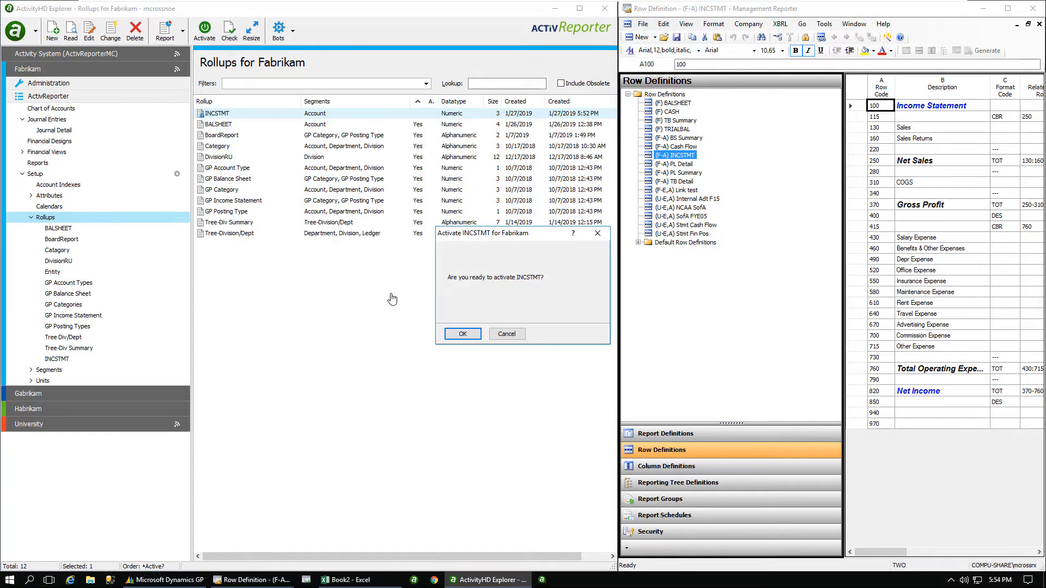
click(471, 335)
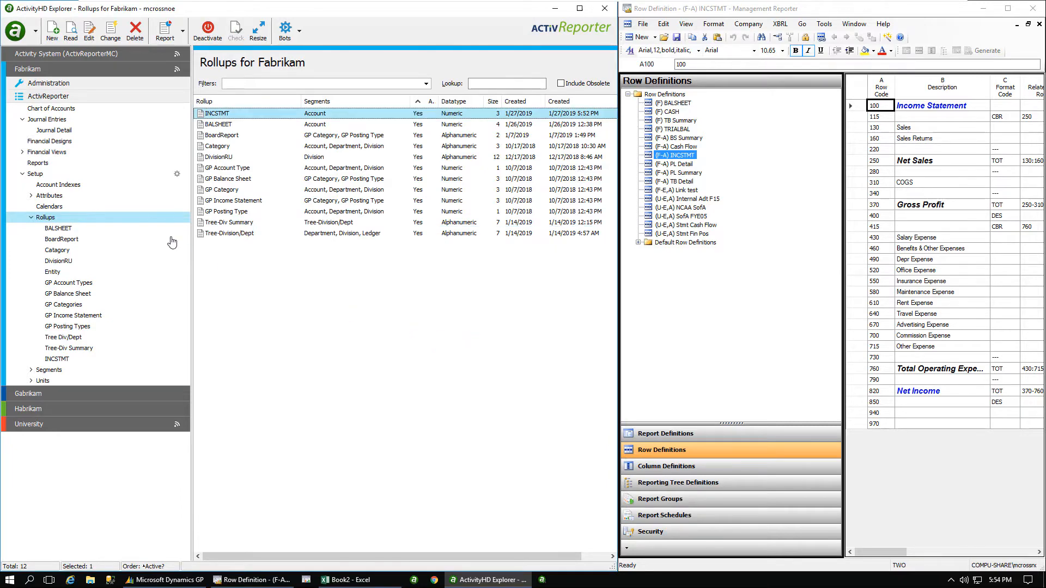
Step: Open the Fabrikam chart of accounts and replace the visible BALSHEET (Rollup) column with INCSTMT (Rollup)
click(84, 113)
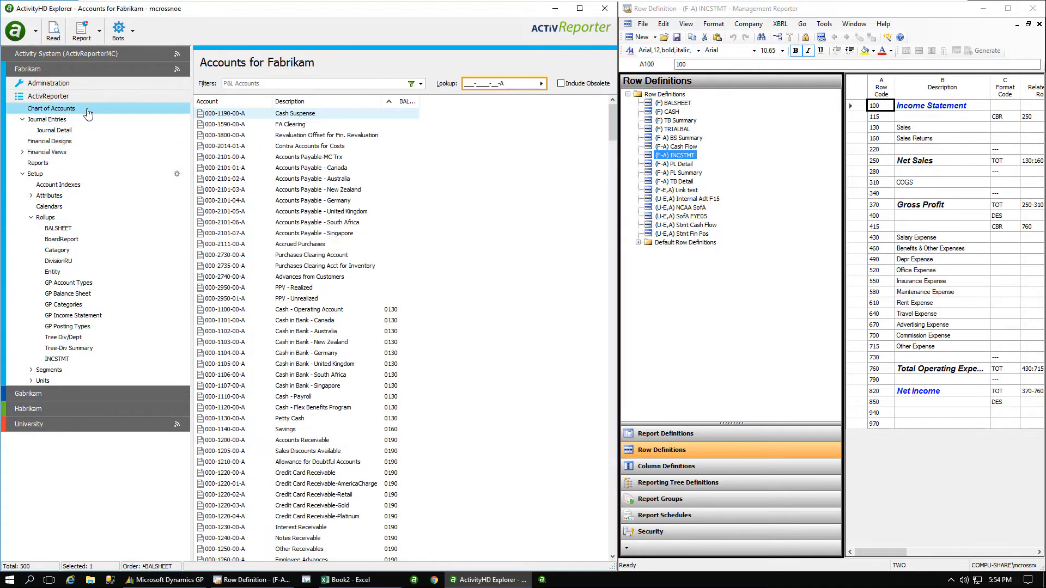
right_click(473, 227)
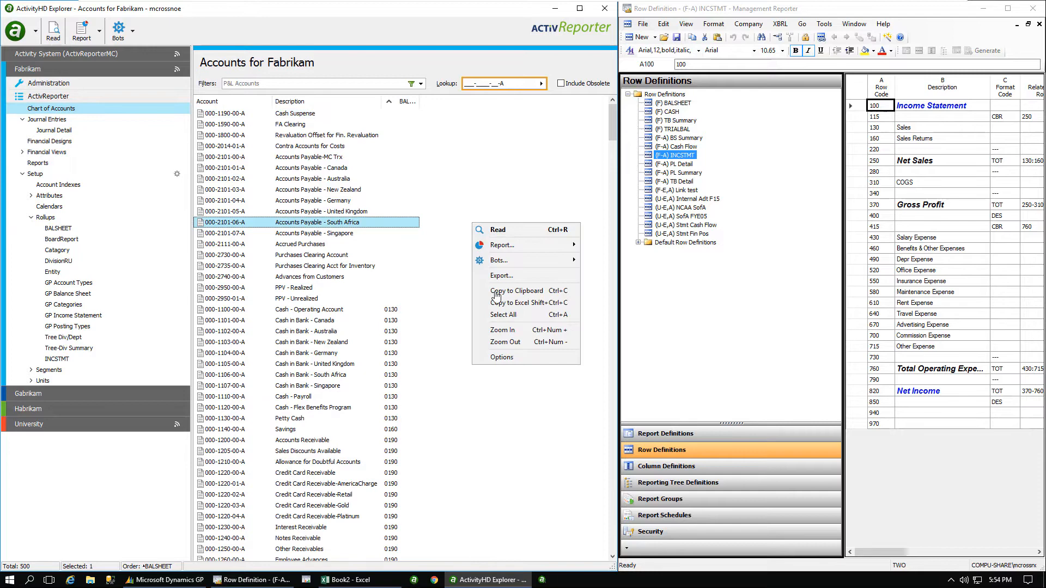
click(498, 361)
double_click(320, 232)
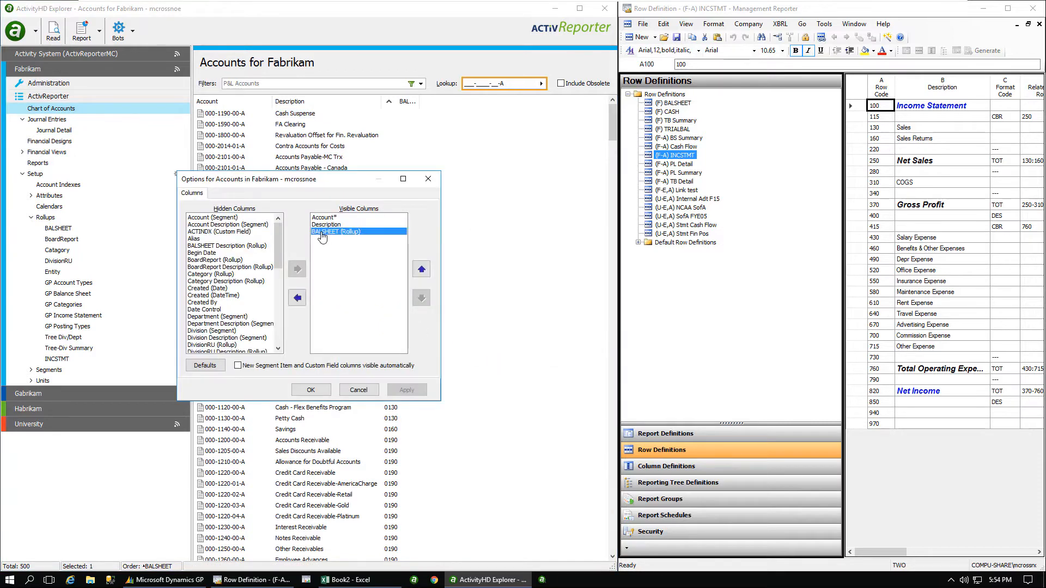
scroll(292, 269, down, 7)
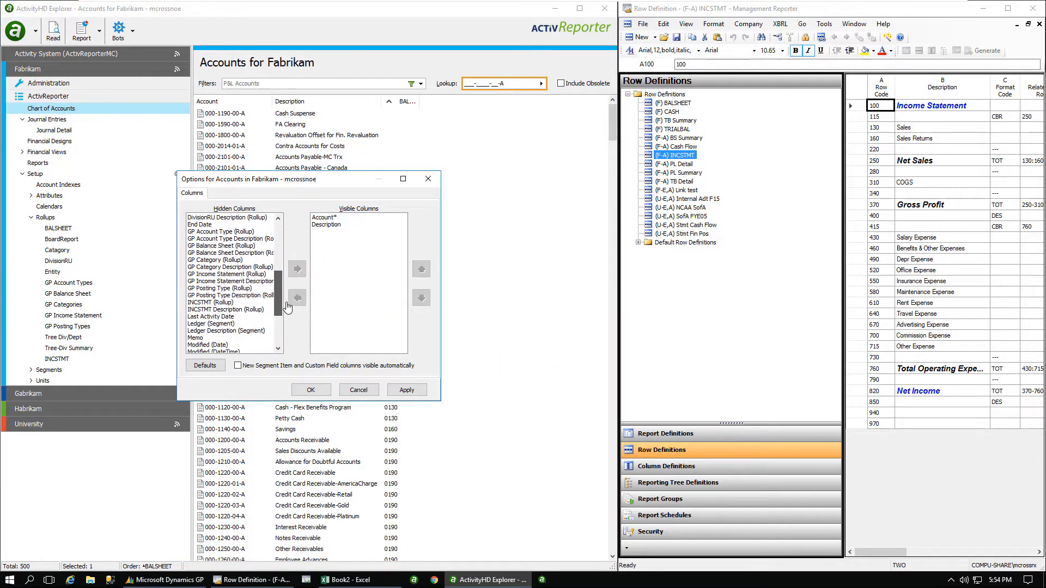
double_click(207, 303)
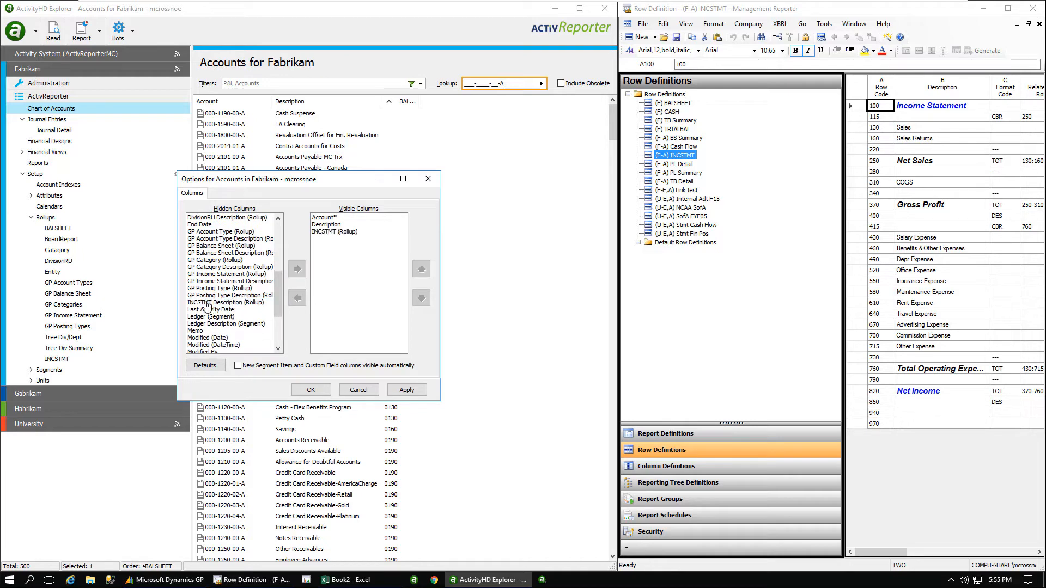
Step: Add Account (Segment) to the visible columns of the accounts list and apply the column options
drag(278, 298, 284, 248)
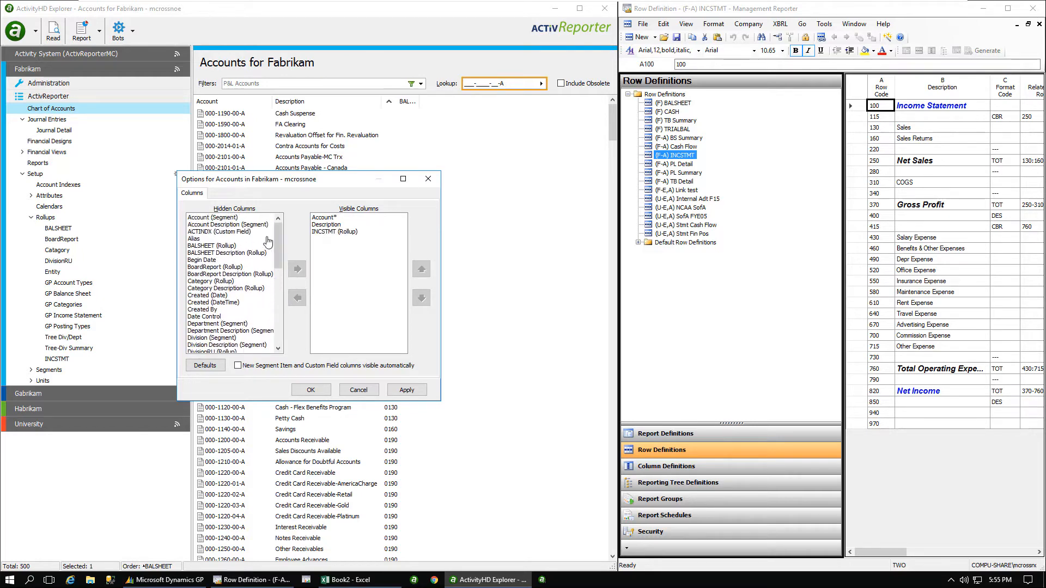
double_click(195, 218)
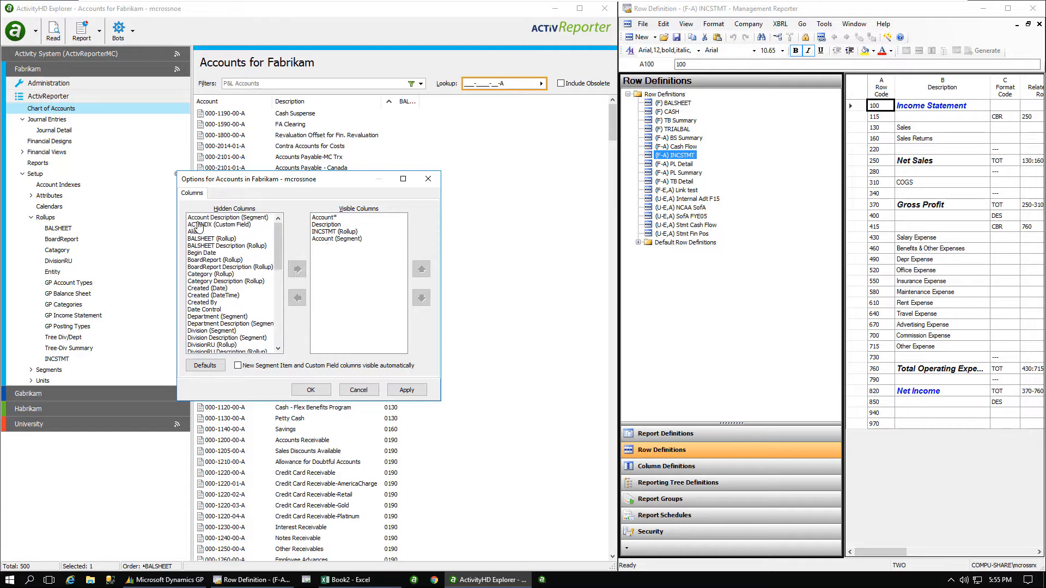
click(408, 391)
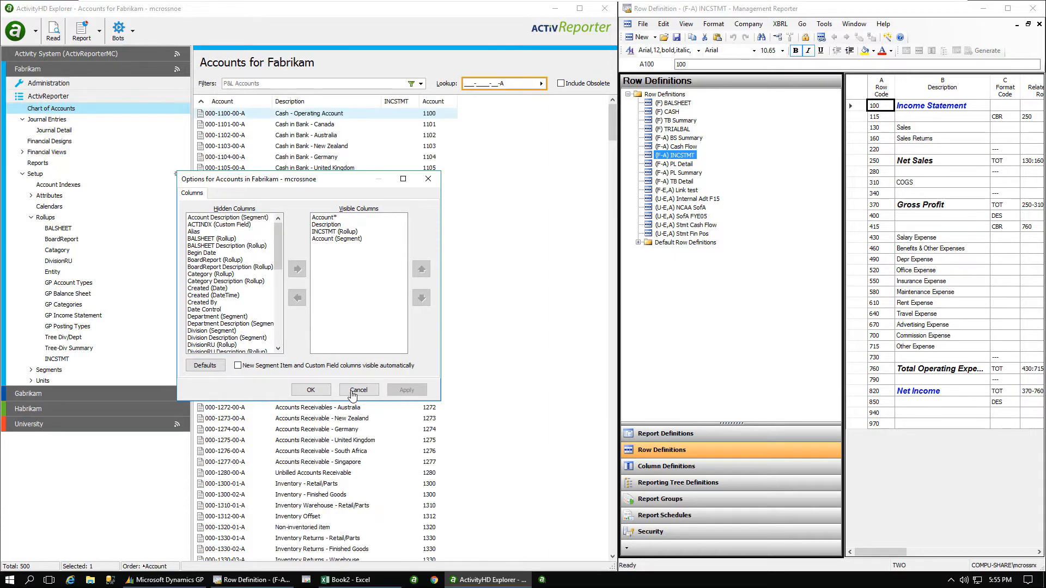
click(313, 391)
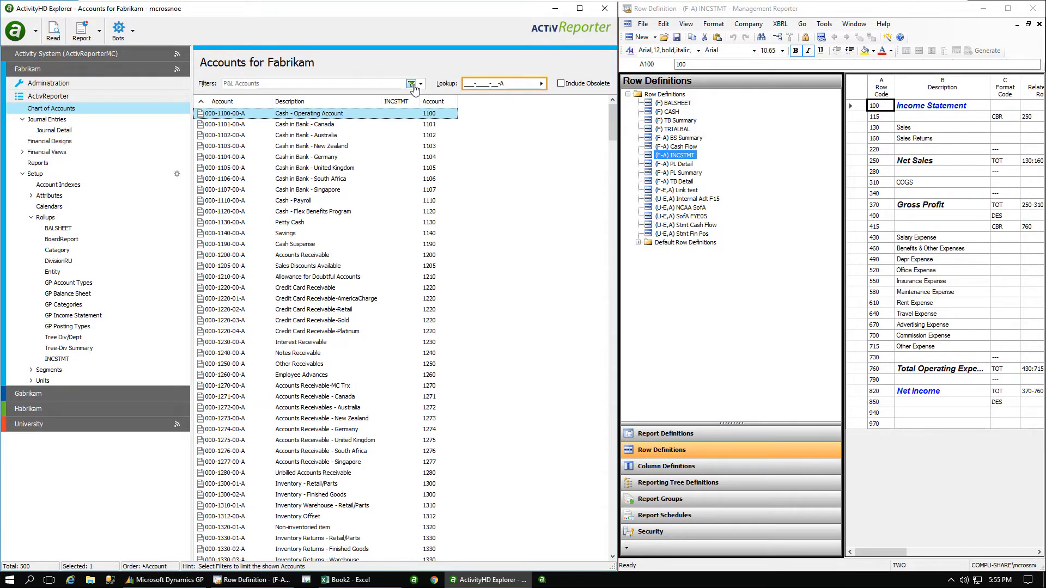
Step: Filter the list by P&L Accounts, sorted by INCSTMT, and copy the accounts with blank INCSTMT values to Excel
click(411, 84)
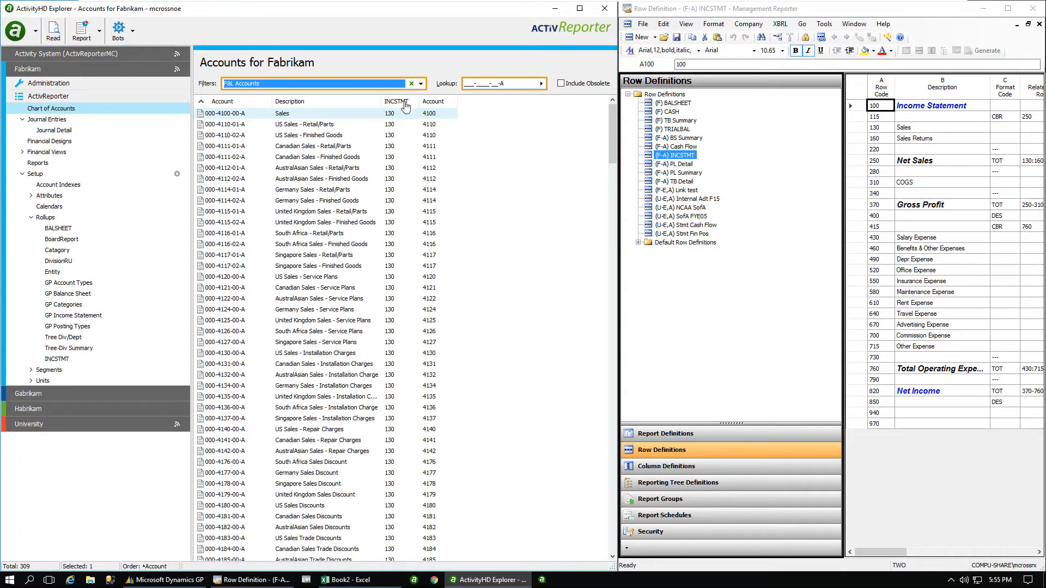
click(405, 104)
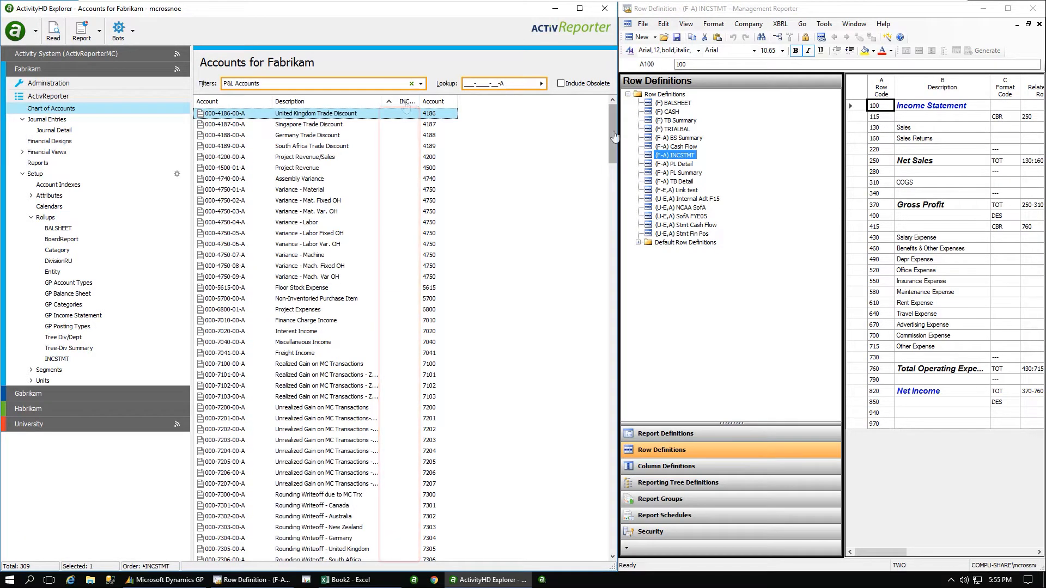
drag(612, 142, 612, 241)
shift+click(350, 203)
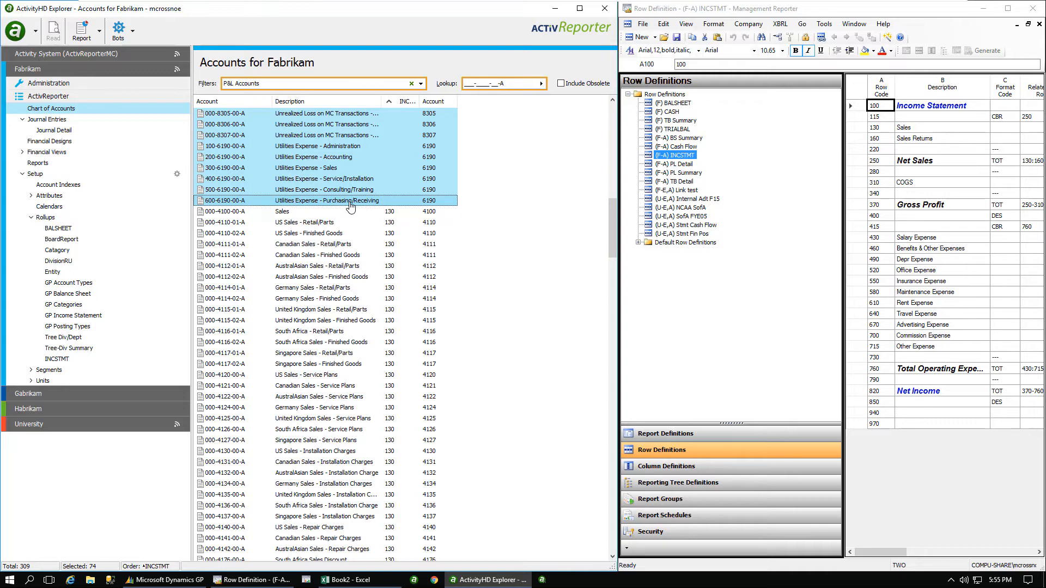
right_click(309, 148)
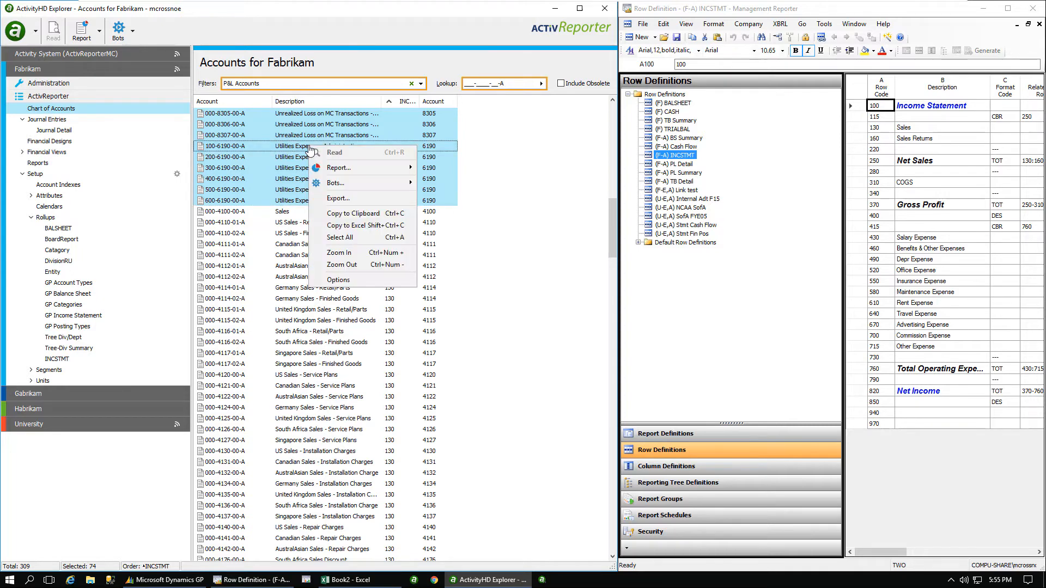
click(336, 229)
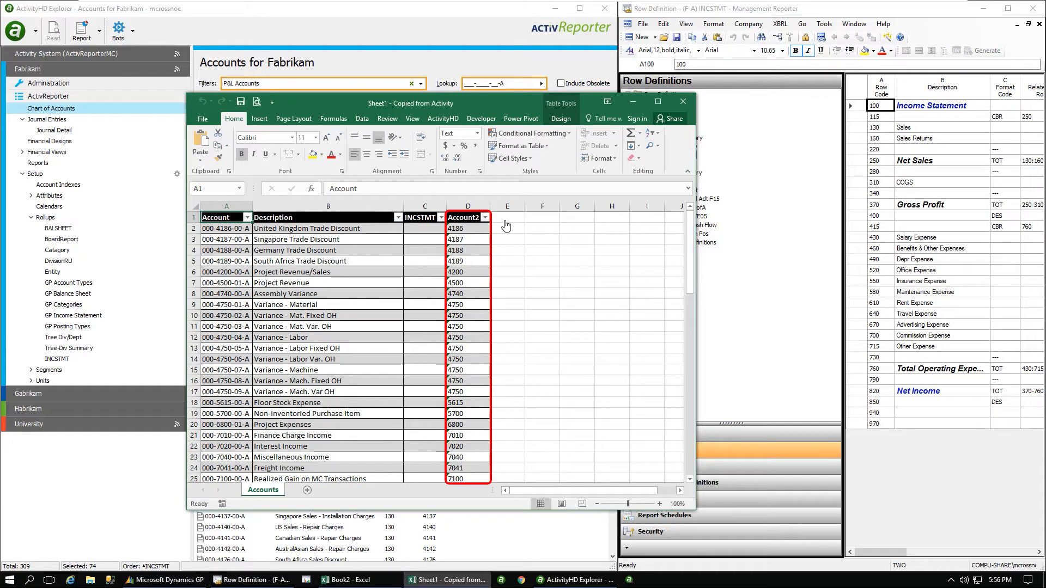
Step: Add an Amount column header in cell E1, beside Account2, in the copied accounts sheet
click(506, 220)
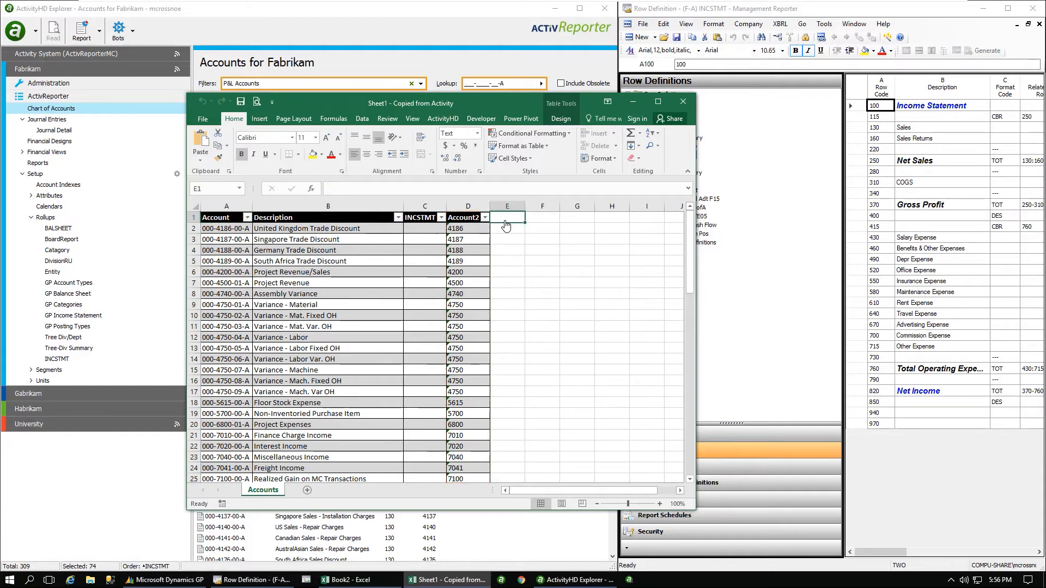
text(A)
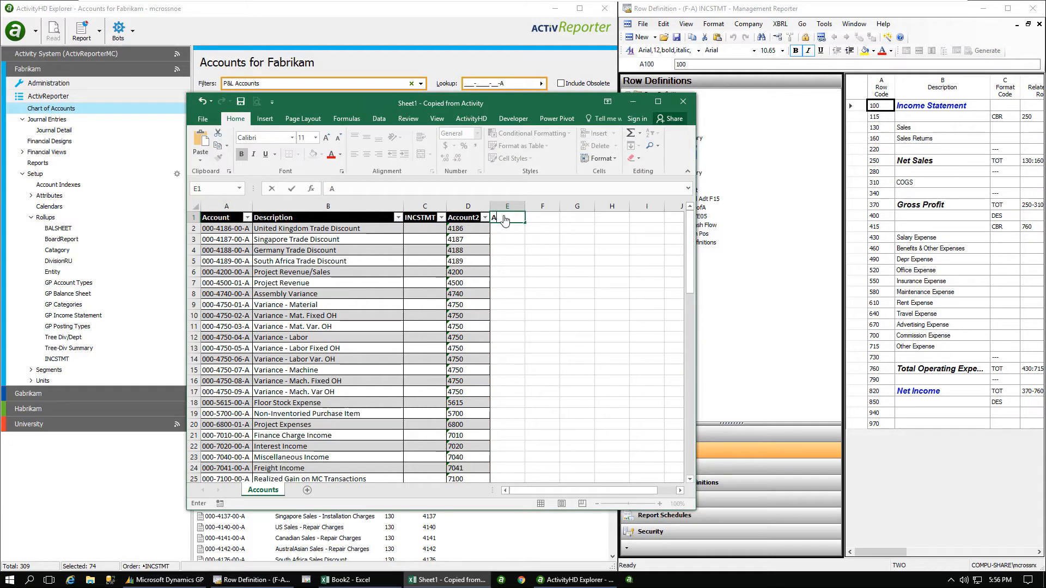
text(mount)
key(Return)
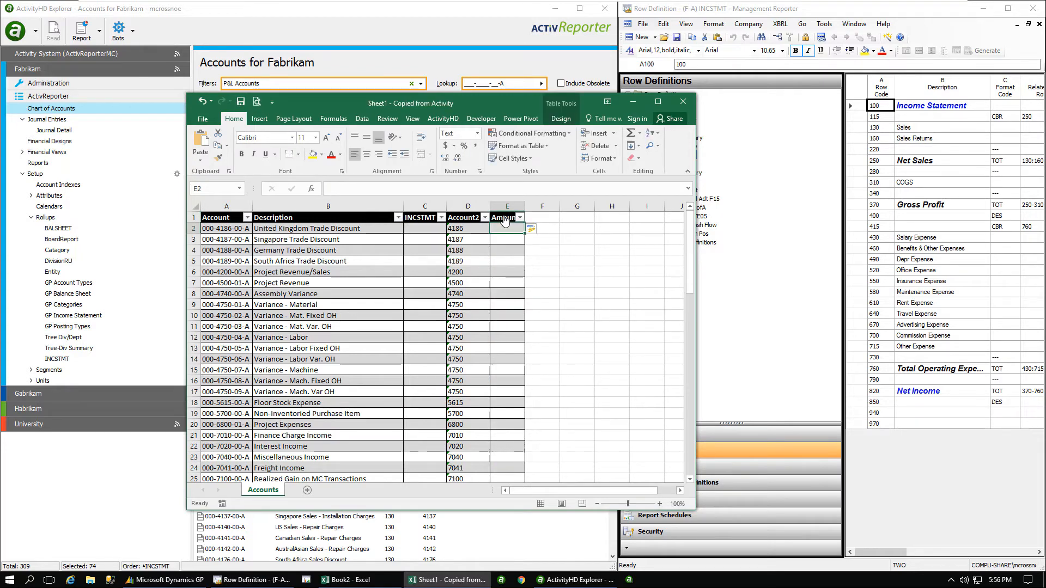
Step: Enter the formula =Activity("","GL.Segment.Account="&D2,"Ledger=A") in cell E2 of the Amount column
text(=Ac)
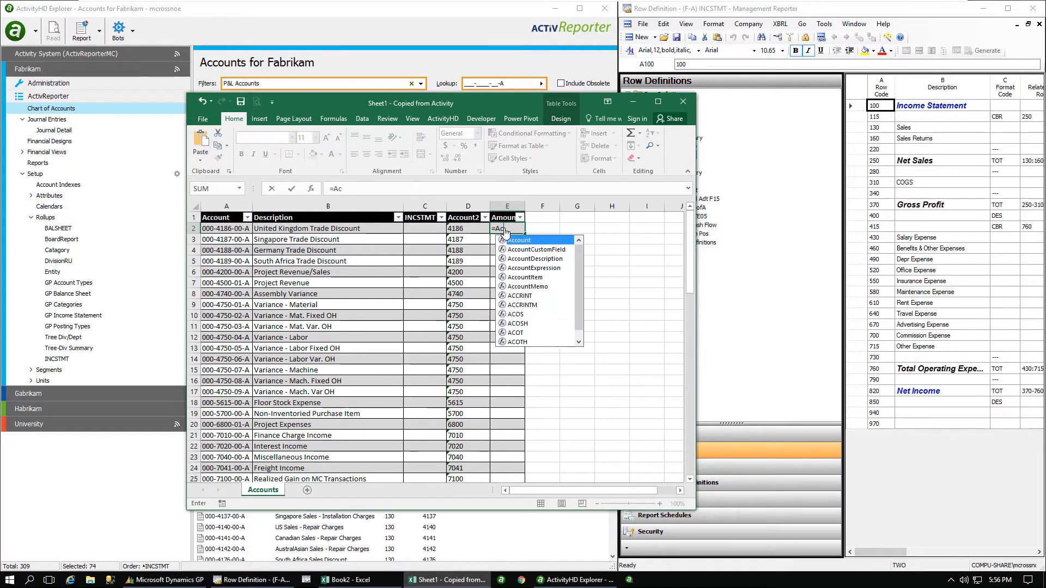
text(tivity("",)
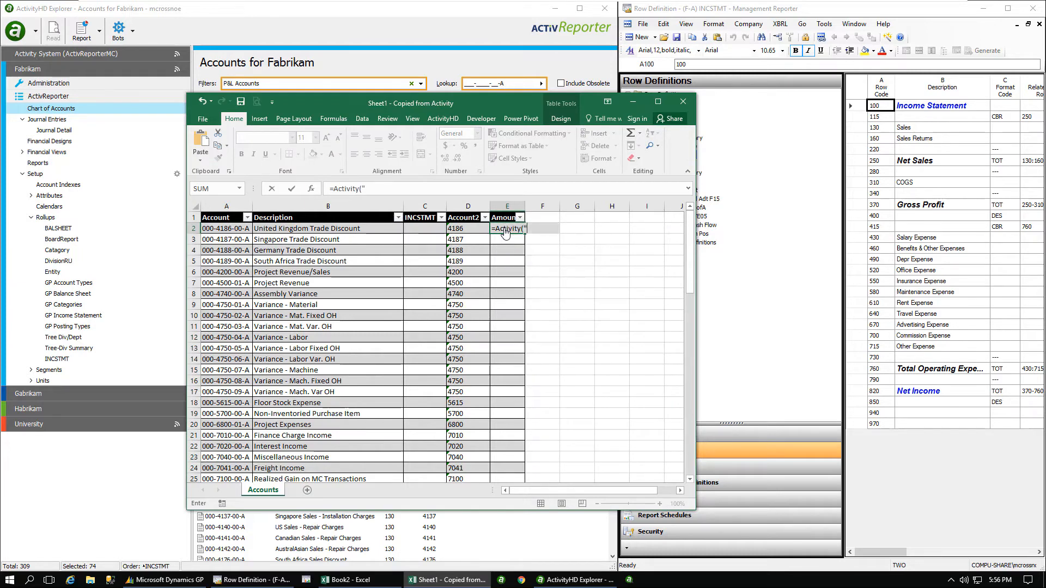
text(GL.Segm)
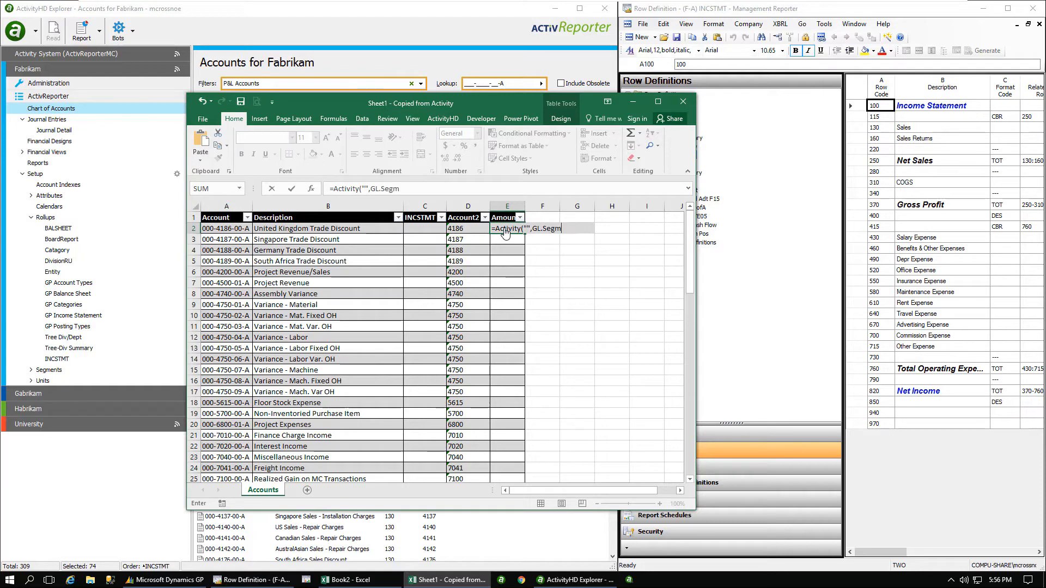
text(ent.Account=")
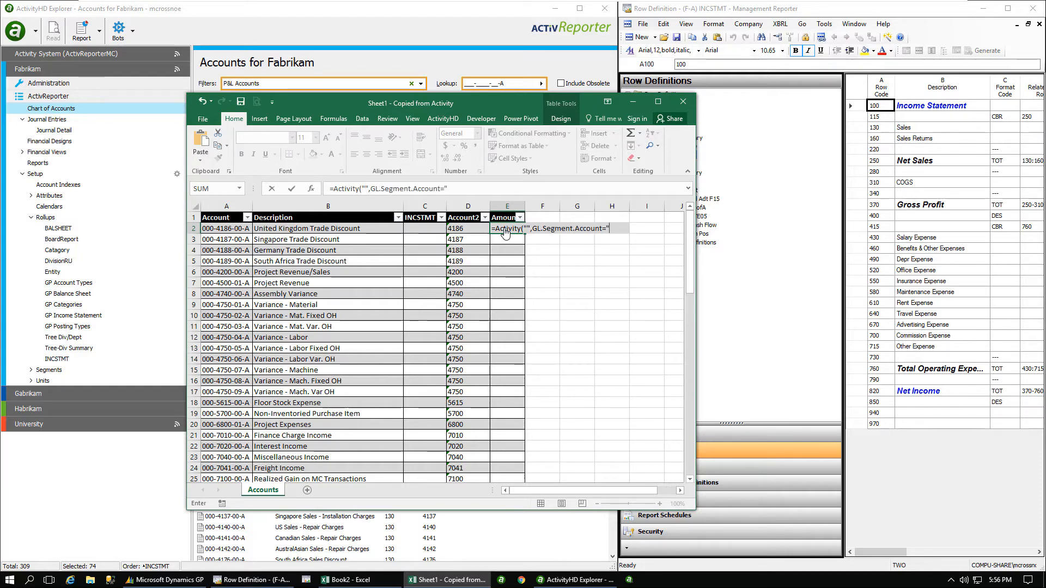
text(&D2,"Ledger)
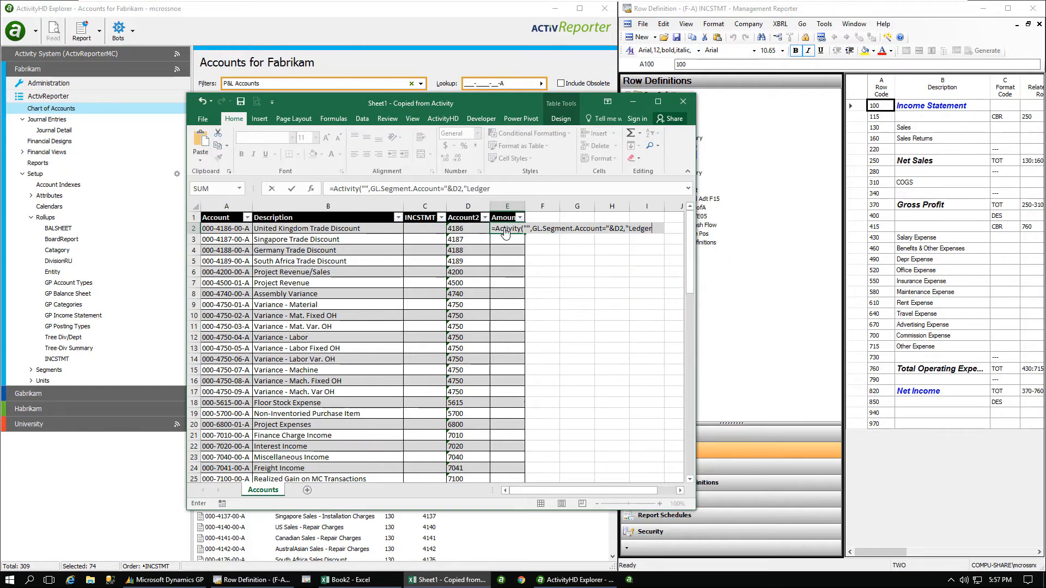
text(=A"))
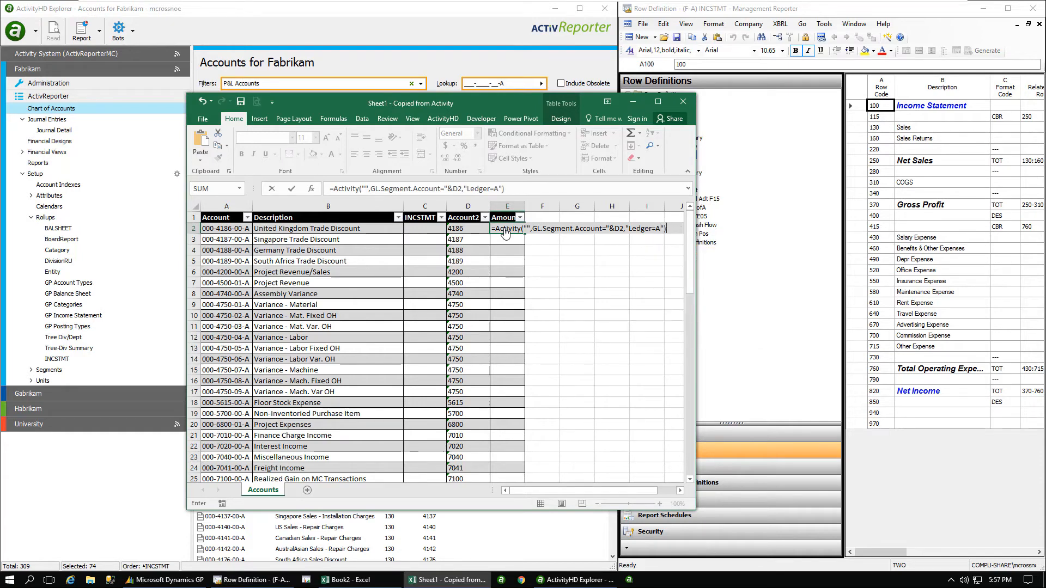
text(")
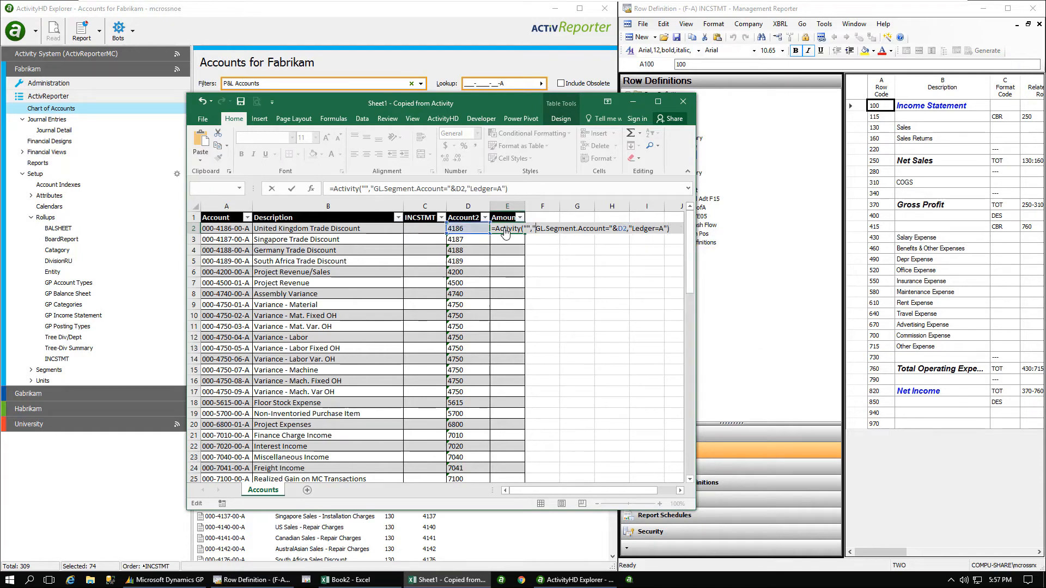
key(Return)
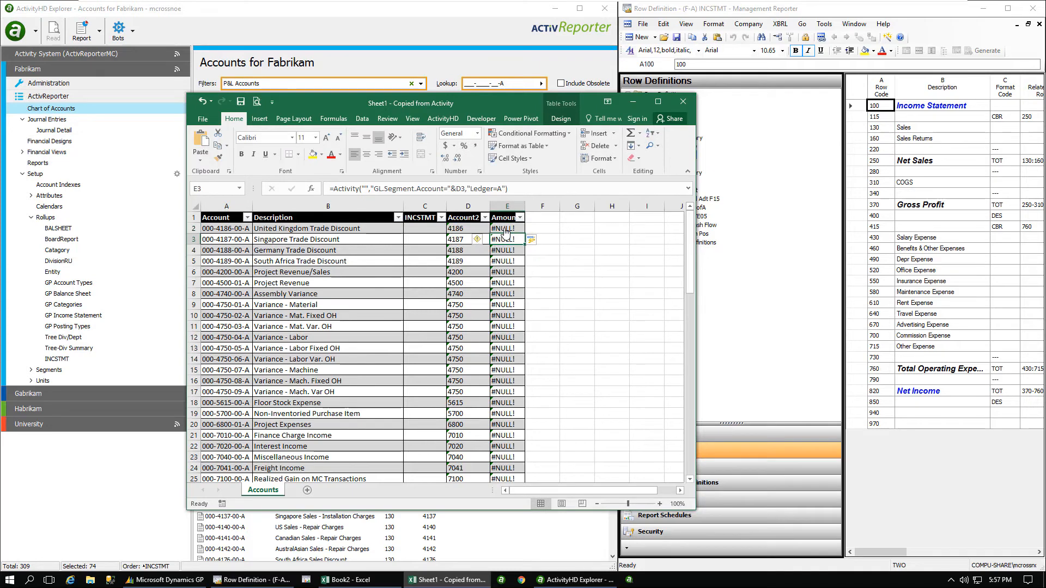
Step: Connect the workbook to the ActivReporterMC server and select the company Fabrikam
click(448, 125)
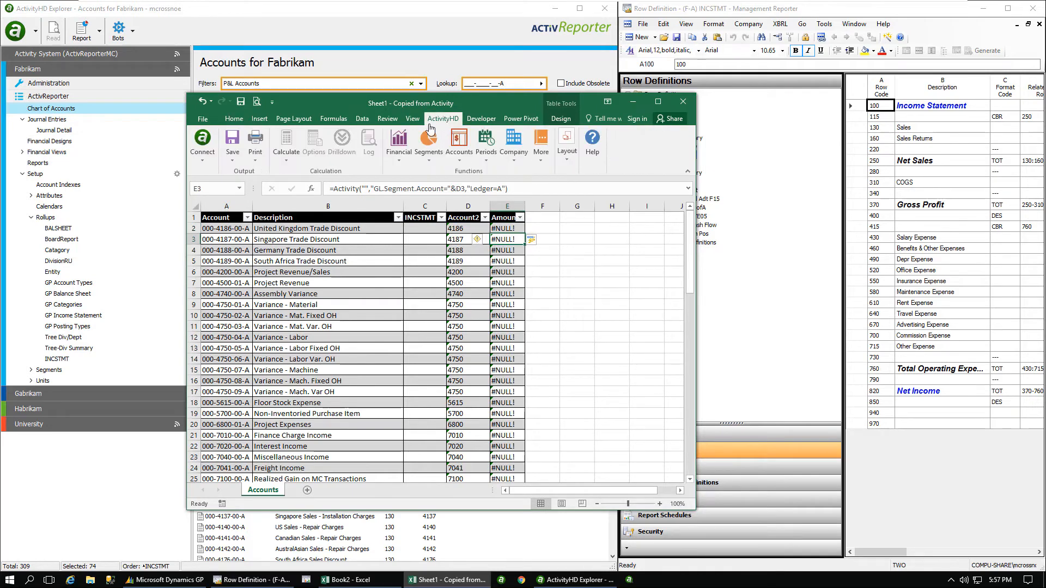
click(203, 154)
click(217, 173)
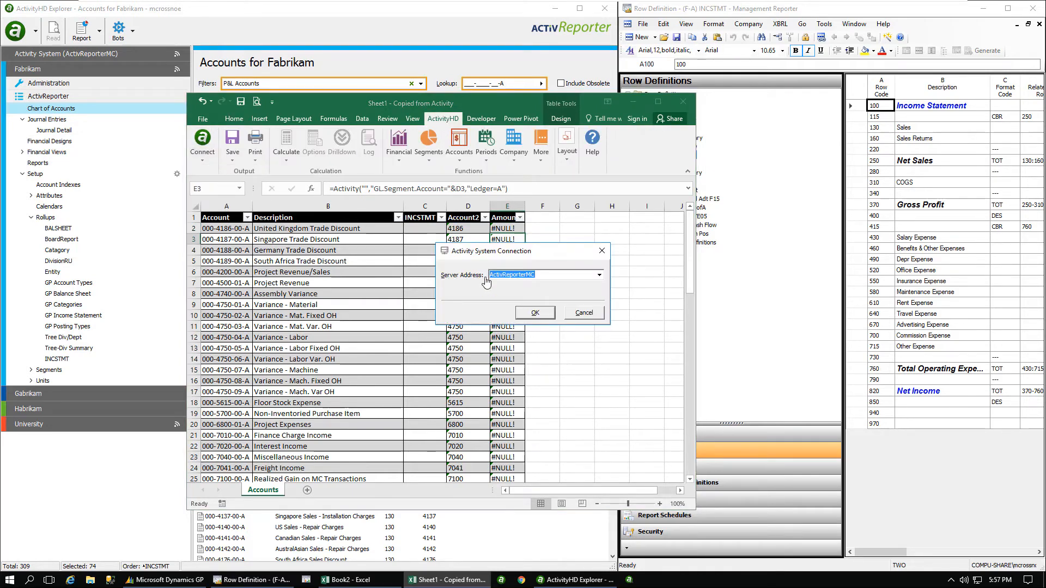
click(524, 315)
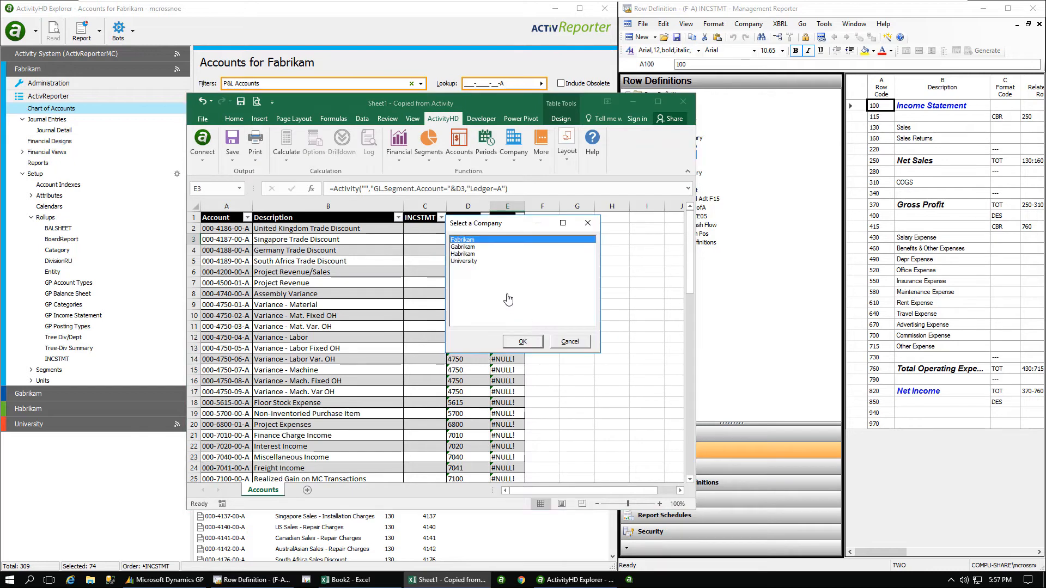
click(520, 342)
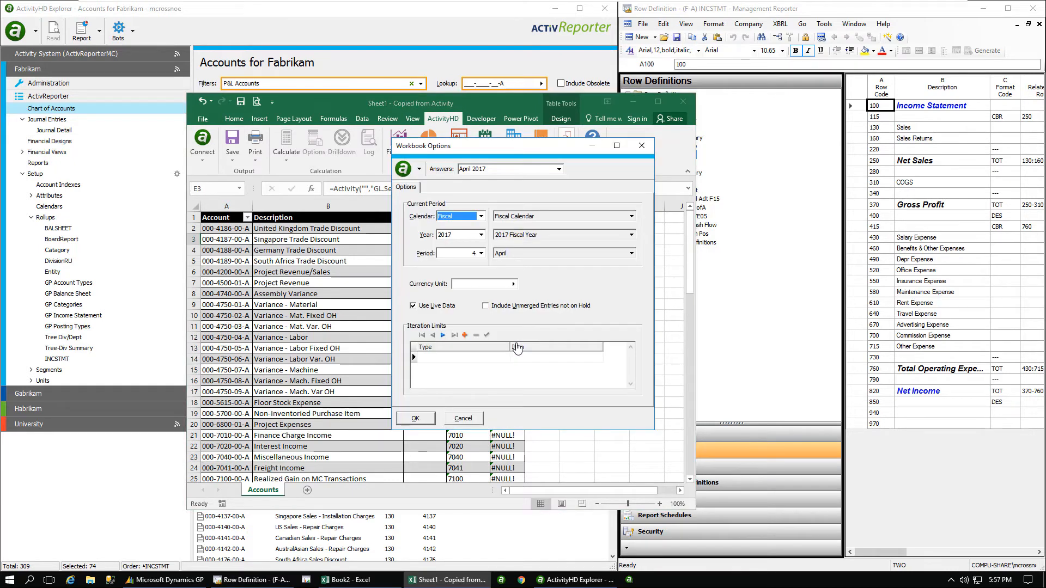
Step: Set the workbook's current period calendar to Forever and accept the workbook options
click(481, 217)
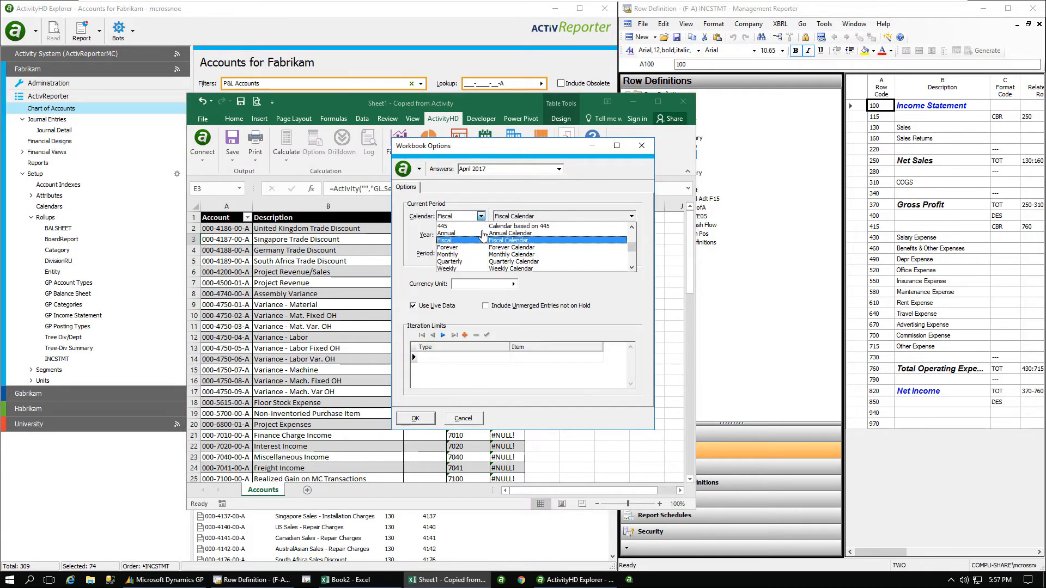
click(455, 248)
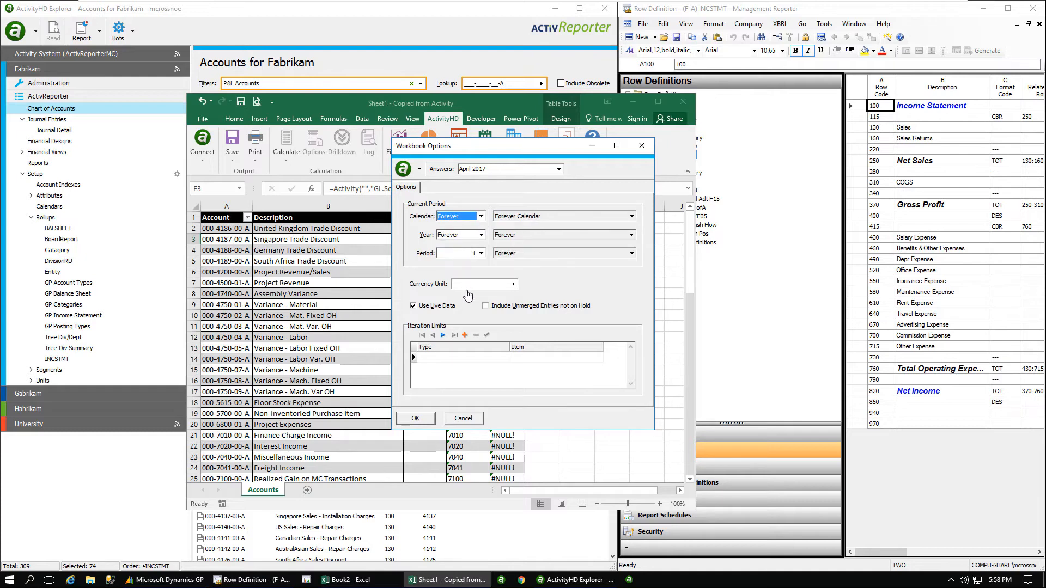
click(414, 417)
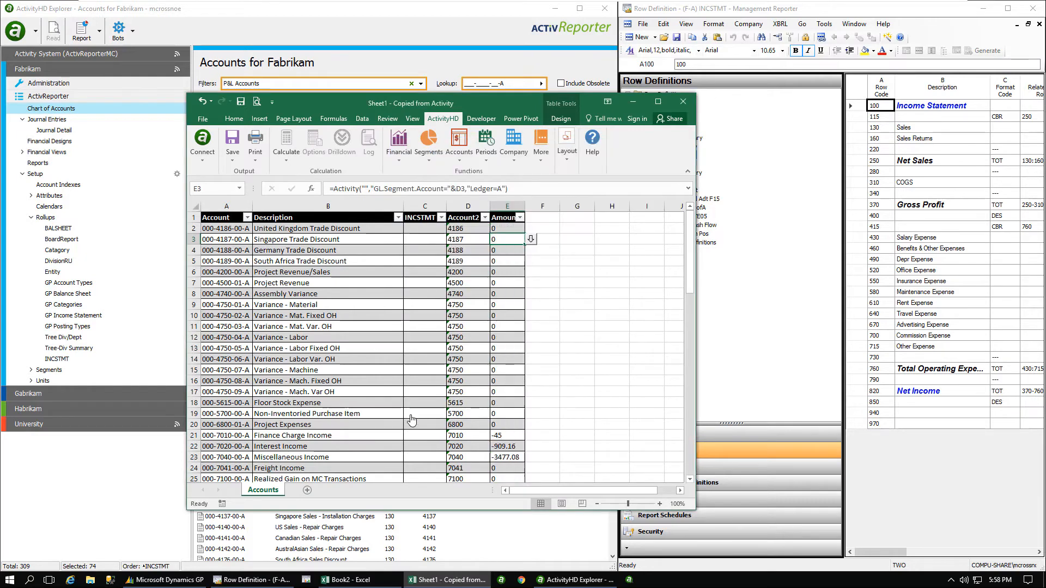
Step: Filter the Amount column to exclude rows with a value of 0
click(520, 218)
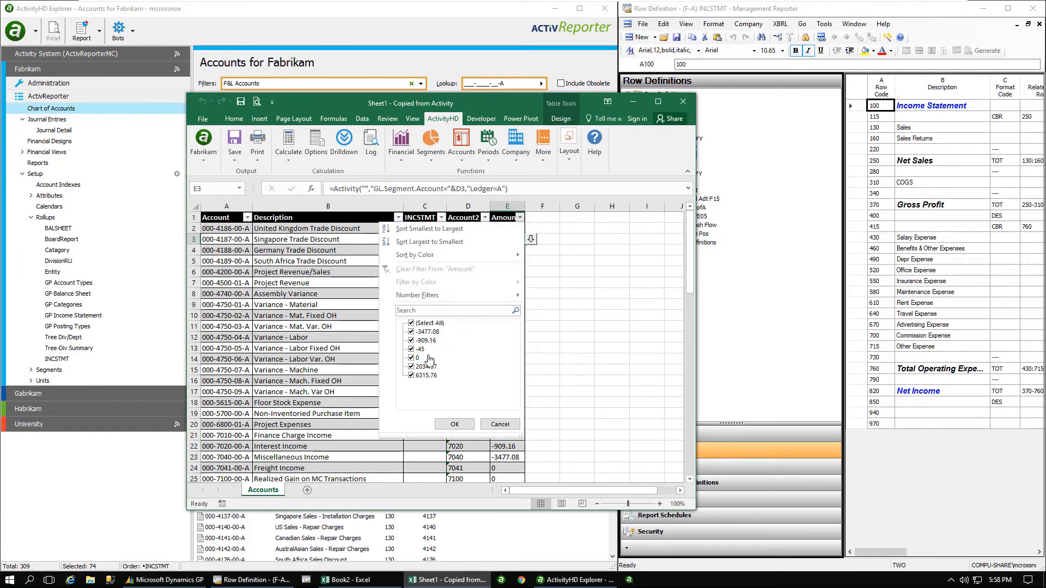
click(412, 359)
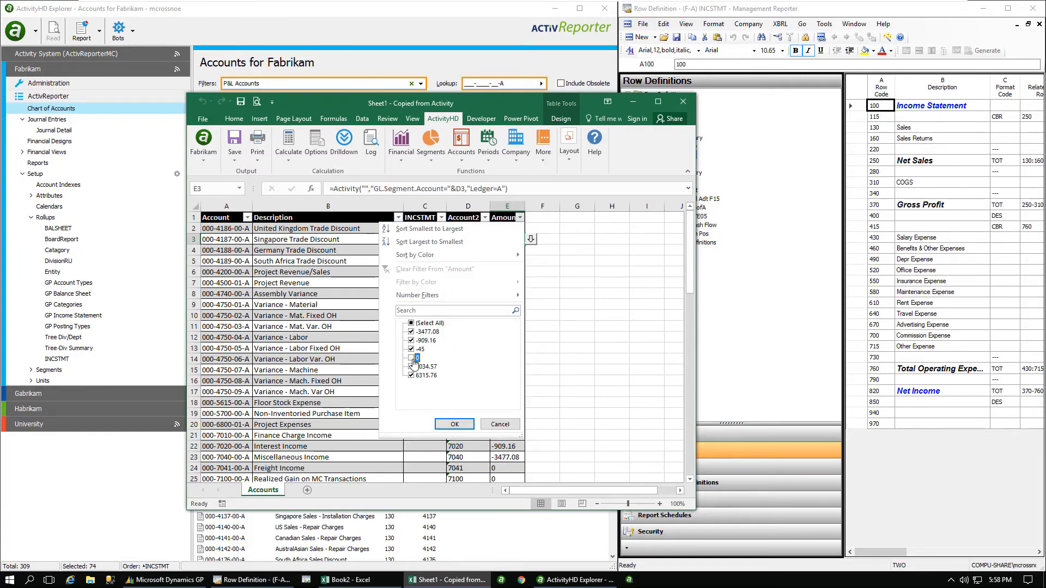
click(459, 429)
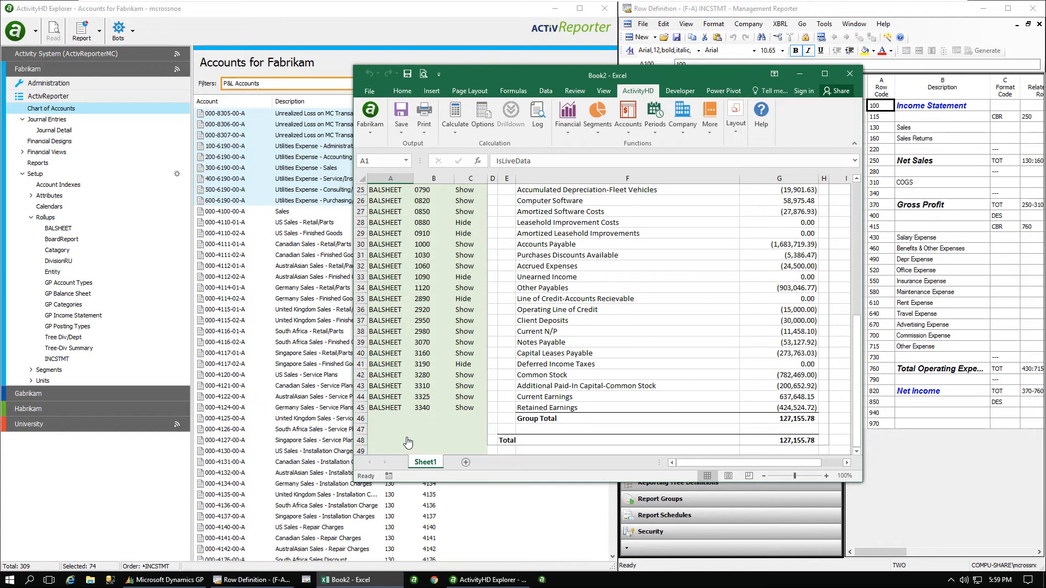
Step: Insert three blank rows above the Group Total row, at rows 46 to 48 of the sheet
drag(360, 419, 357, 442)
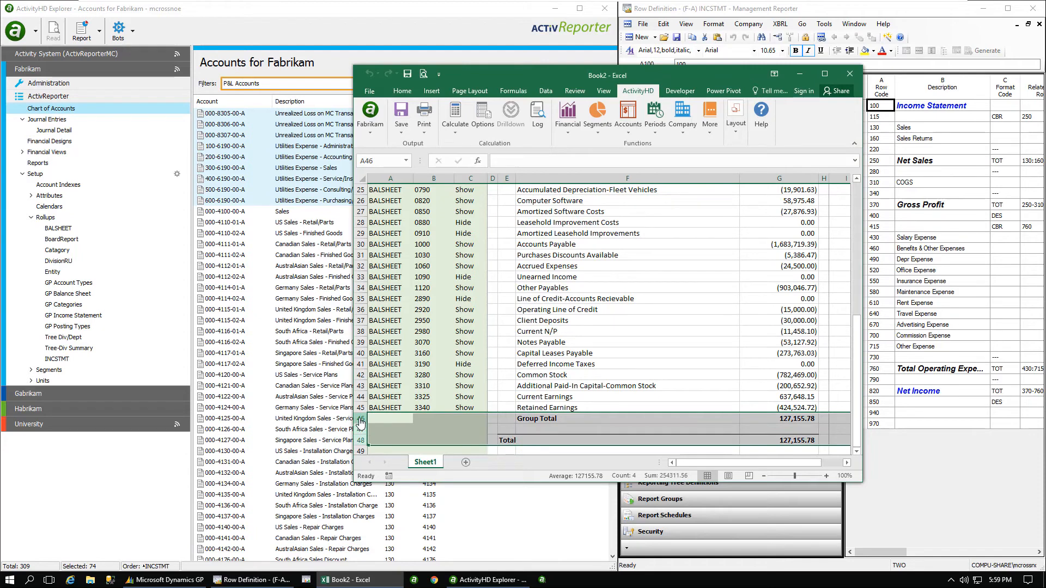
right_click(360, 423)
click(404, 333)
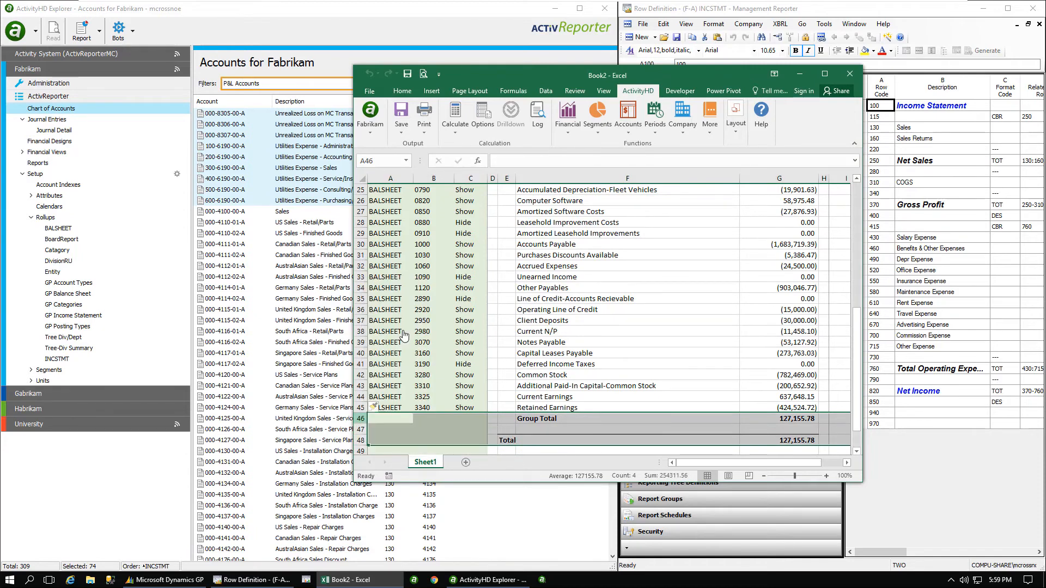
Step: Enter Category in cell A46 and 001 as text in cell B46 to start a new row for that rollup
click(388, 423)
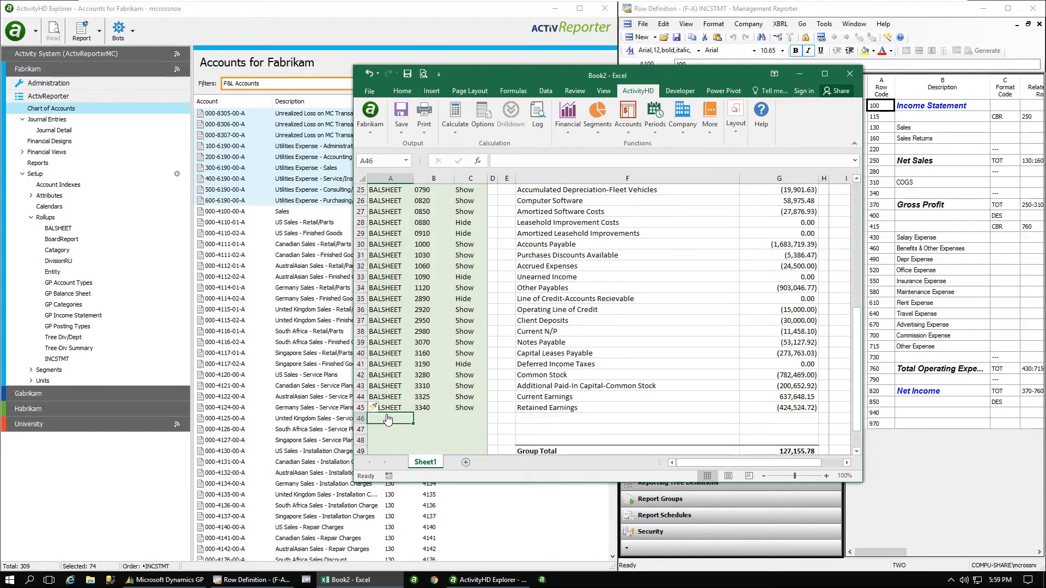
text(Category)
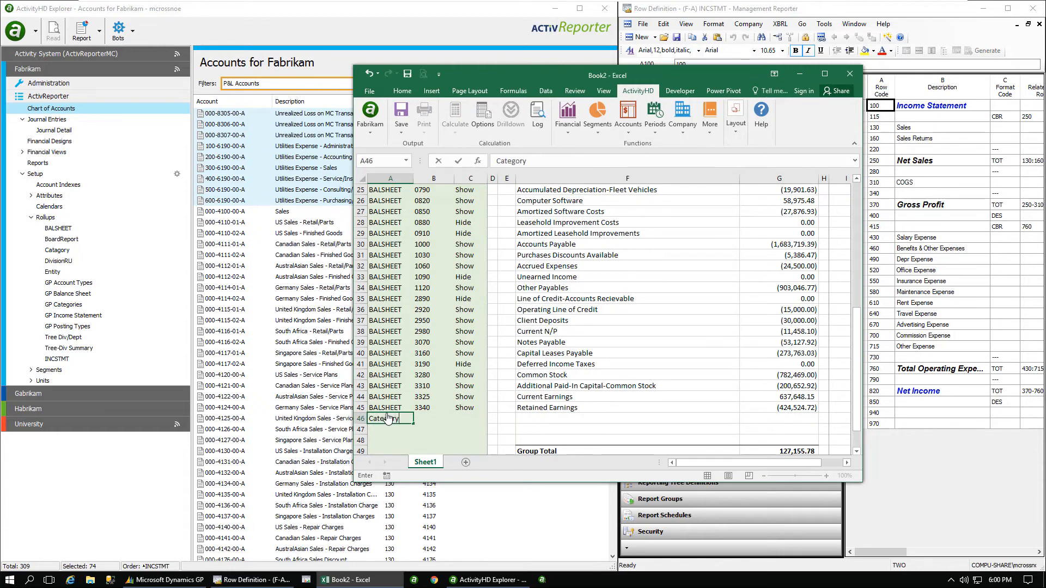
key(Tab)
text('001)
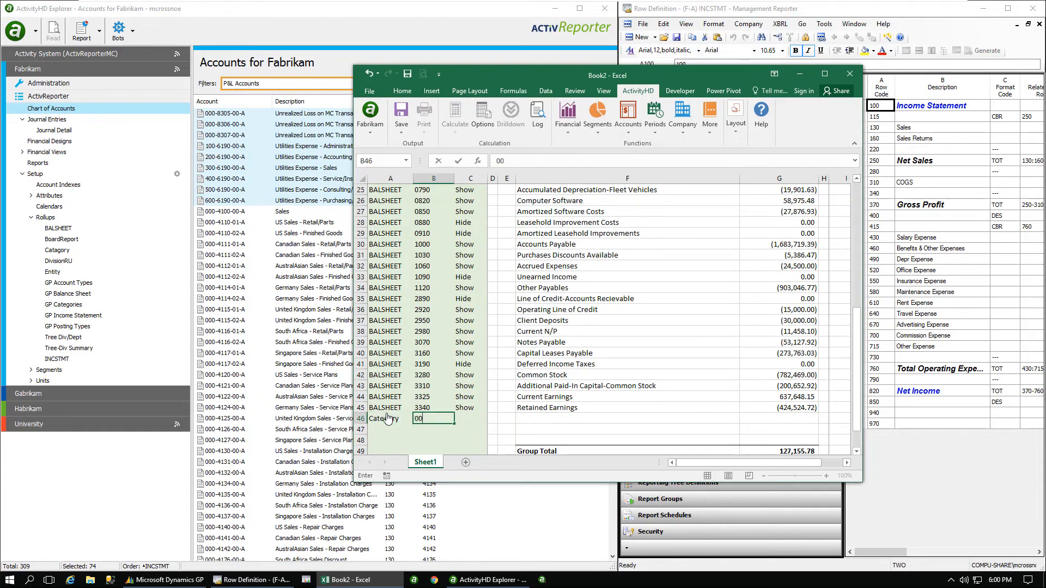
click(735, 410)
drag(735, 412, 820, 432)
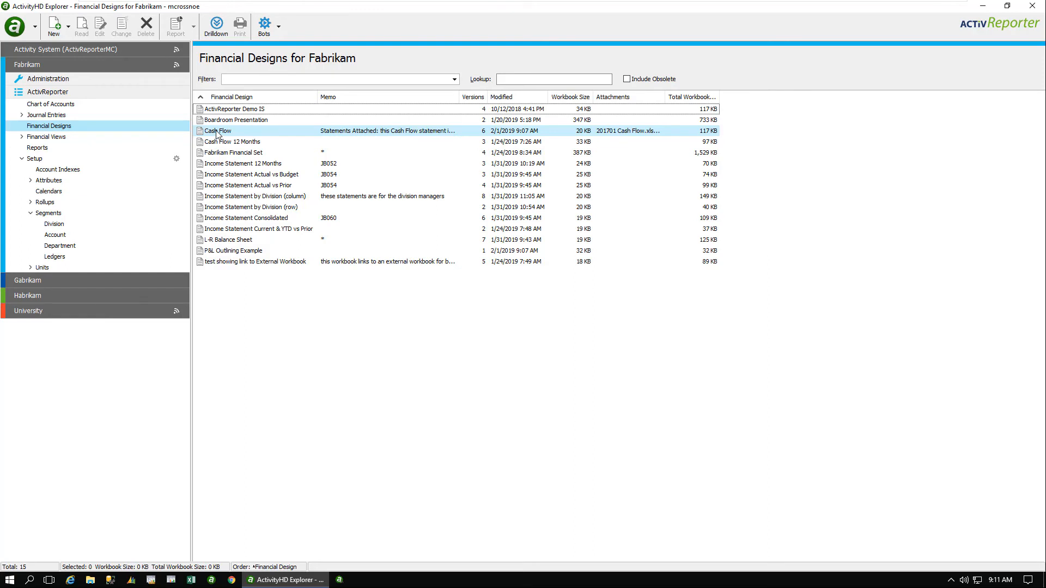
Step: Open the Cash Flow financial design's workbook for editing and accept the Jan 2014 workbook options
double_click(218, 131)
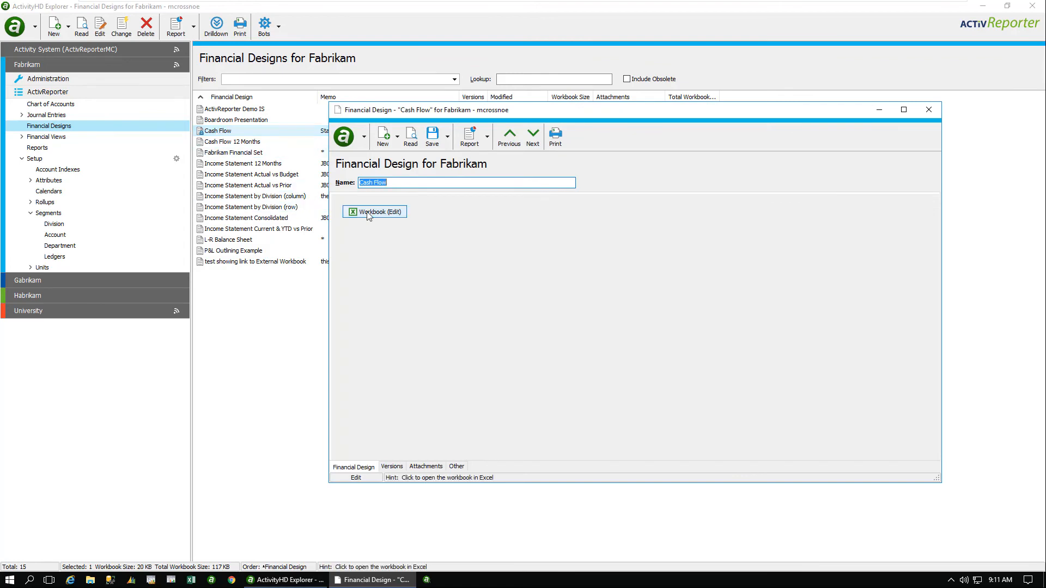
click(369, 213)
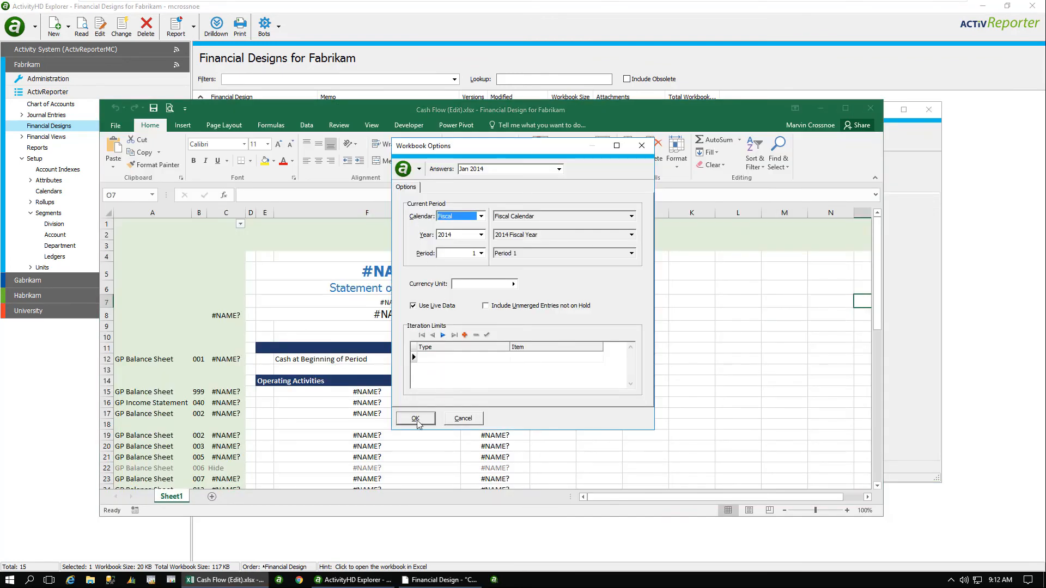
click(415, 419)
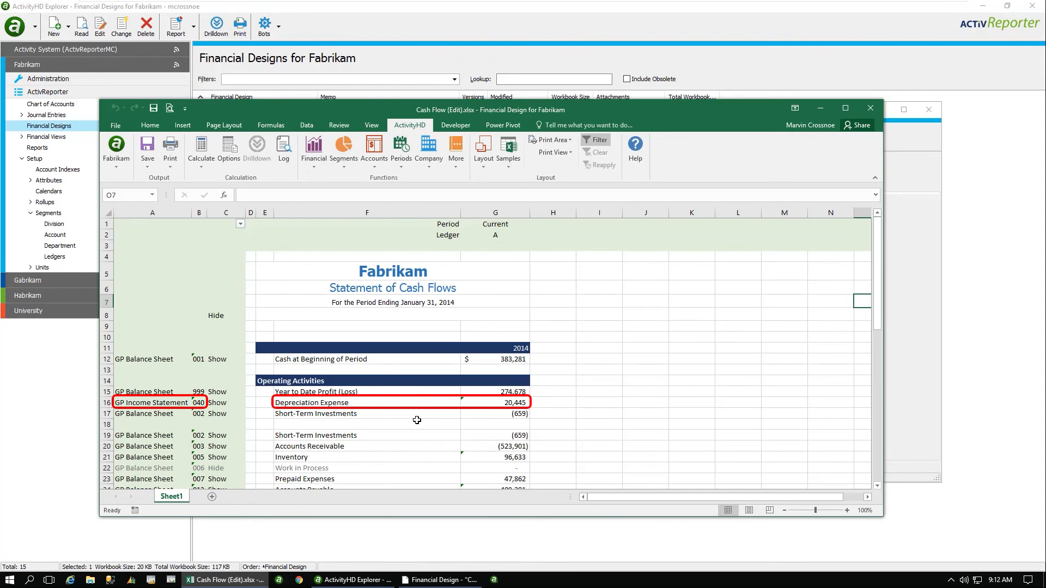
Step: Switch to ActivityHD Explorer and filter Fabrikam's chart of accounts by the description depreciation
click(601, 7)
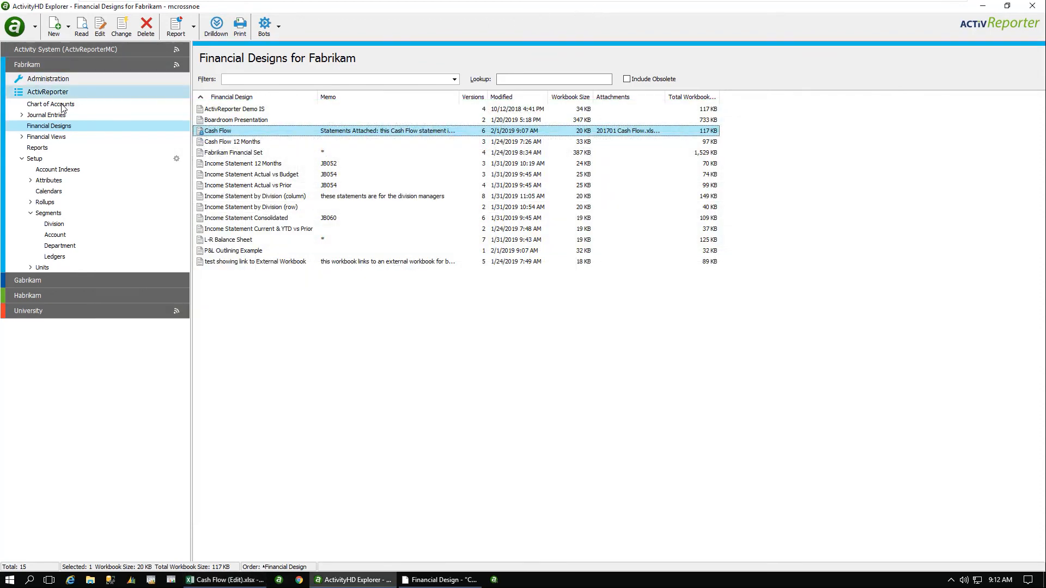
click(61, 106)
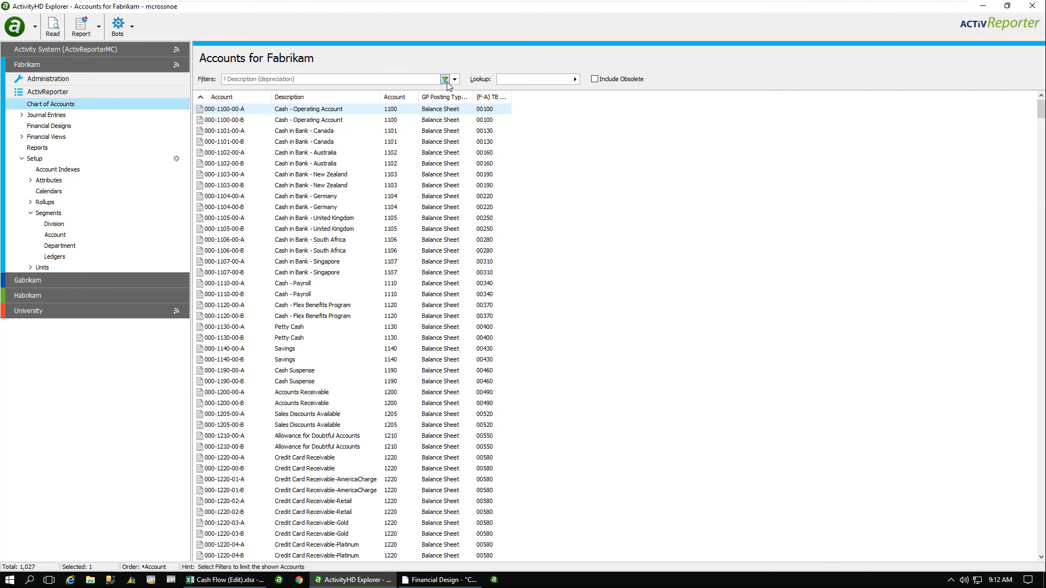
click(445, 80)
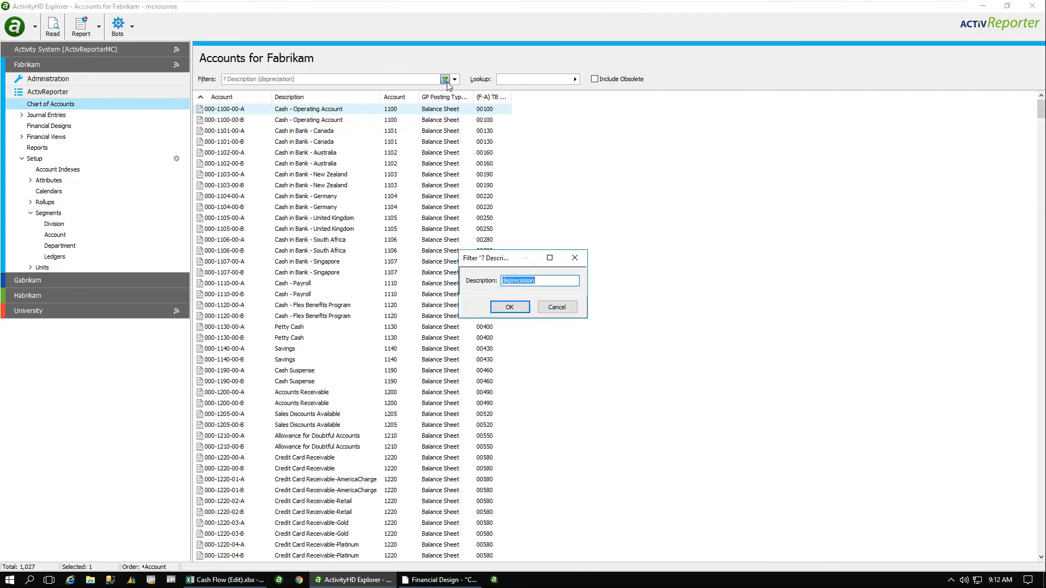
click(508, 308)
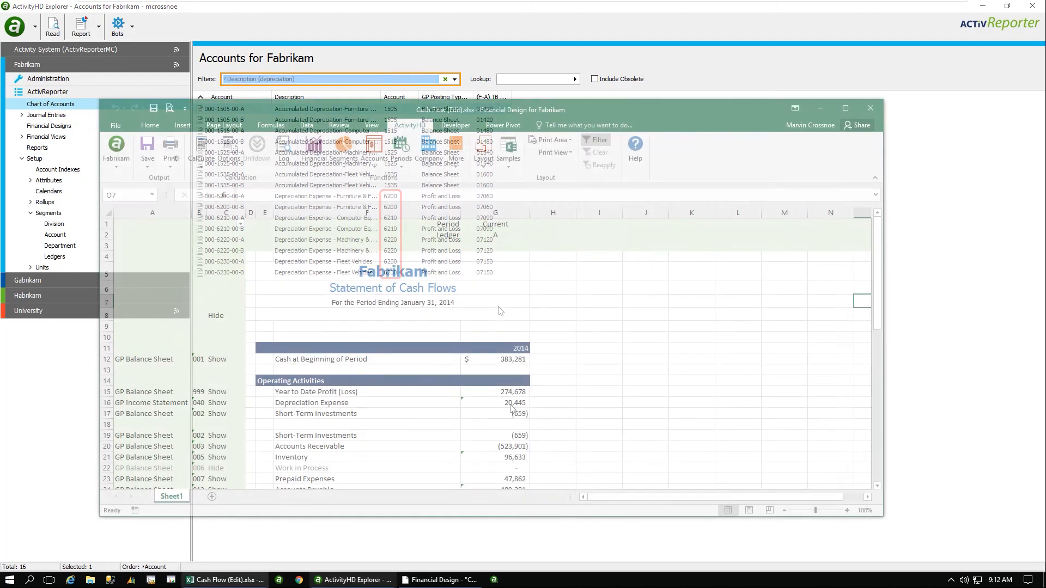
Step: In the Cash Flow workbook, replace the Depreciation Expense formula in G16 with =Activity("Current","GL.Segment.Account like 62??","Ledger=A")
click(507, 403)
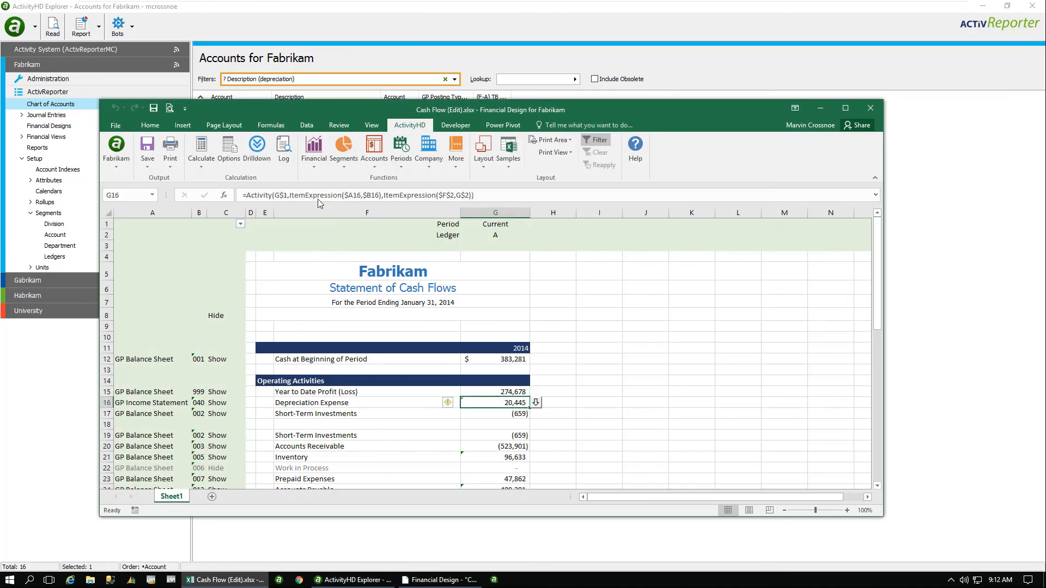
click(314, 161)
click(321, 179)
text(Current)
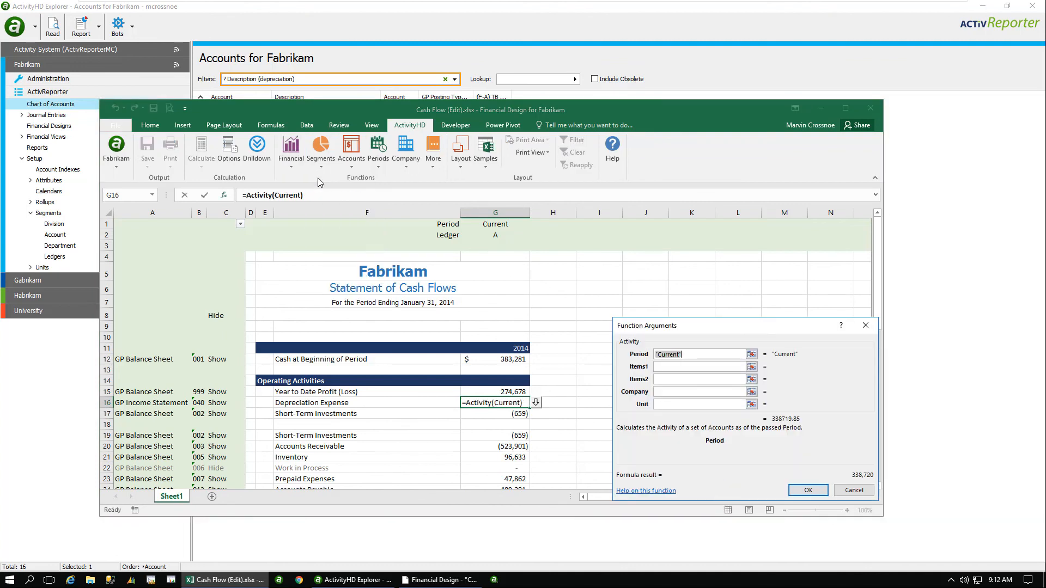
key(Tab)
text("G)
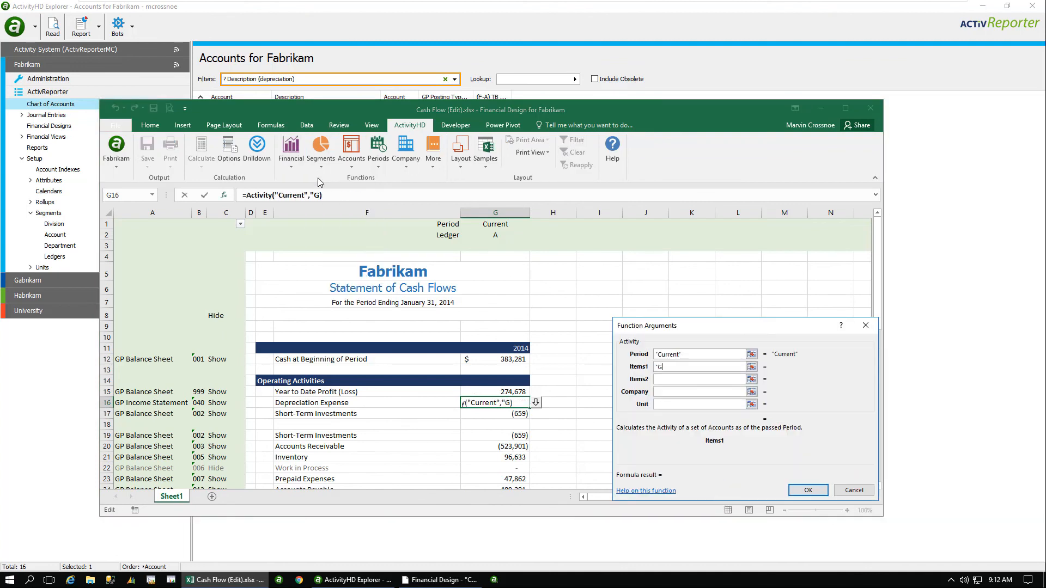
text(L.Segment.Account li)
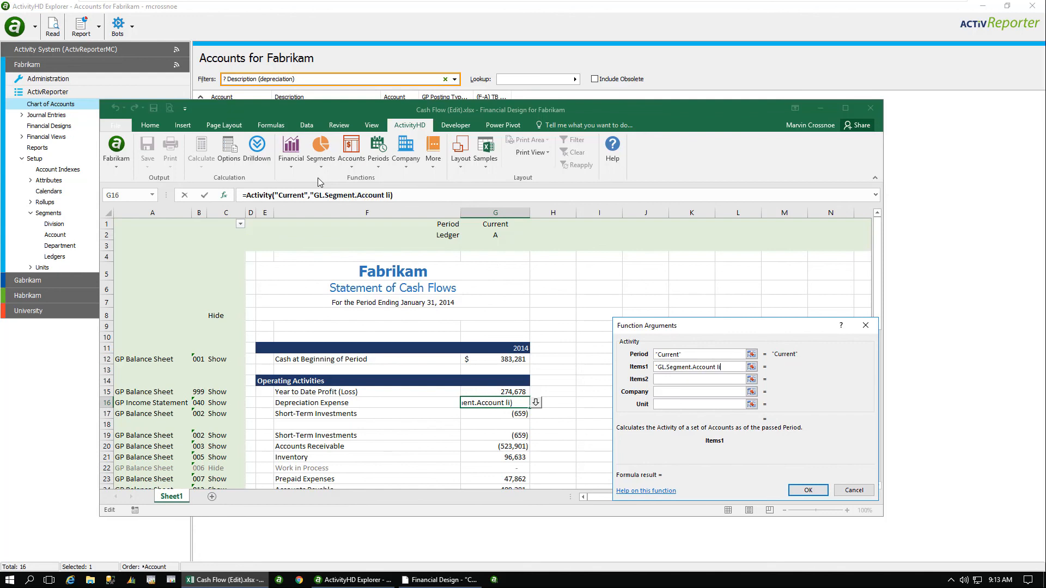
text(ke 62??)
text(",")
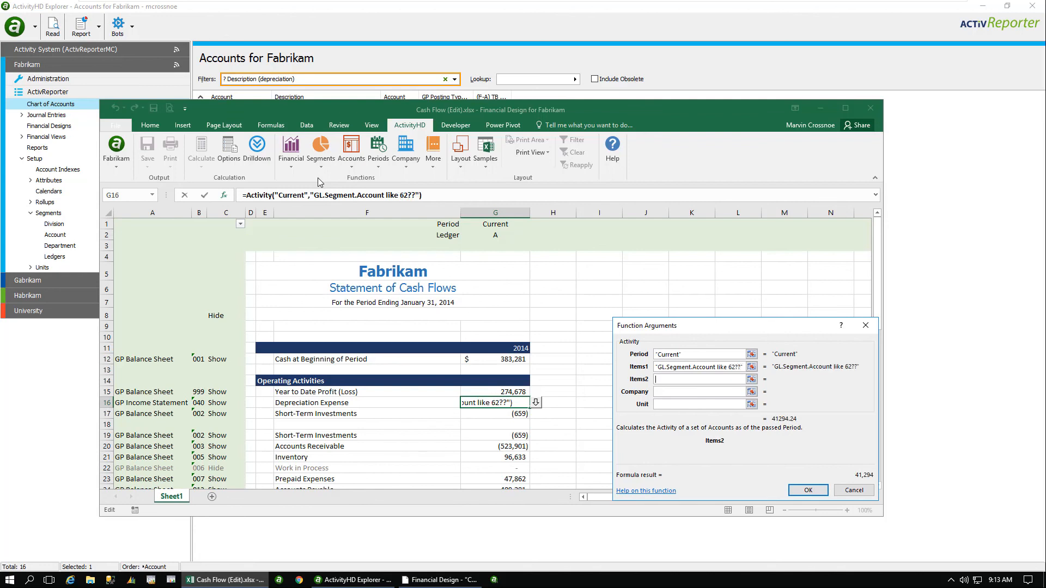
text(Ledger=)
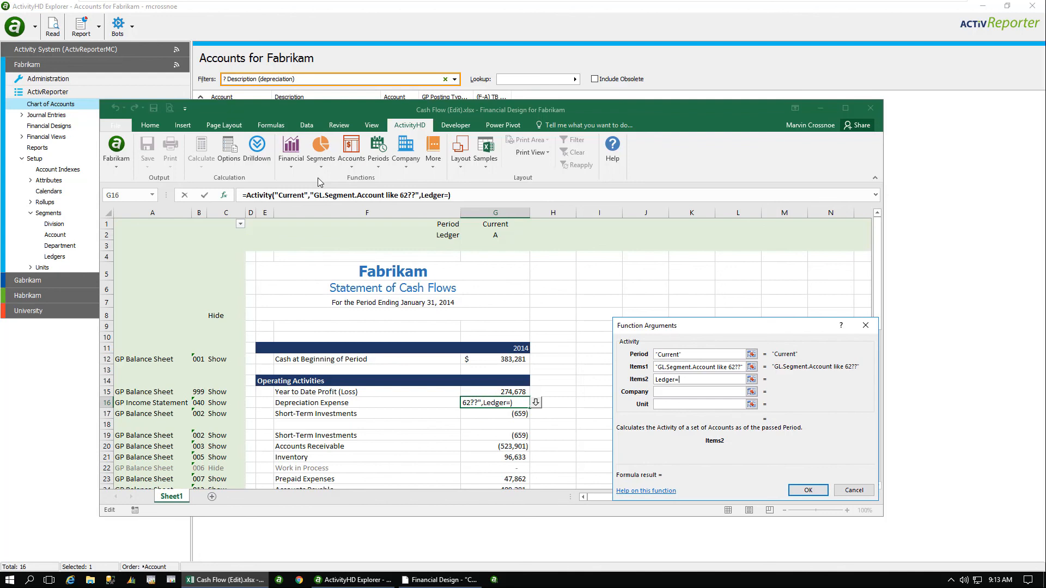
text(A)
key(Return)
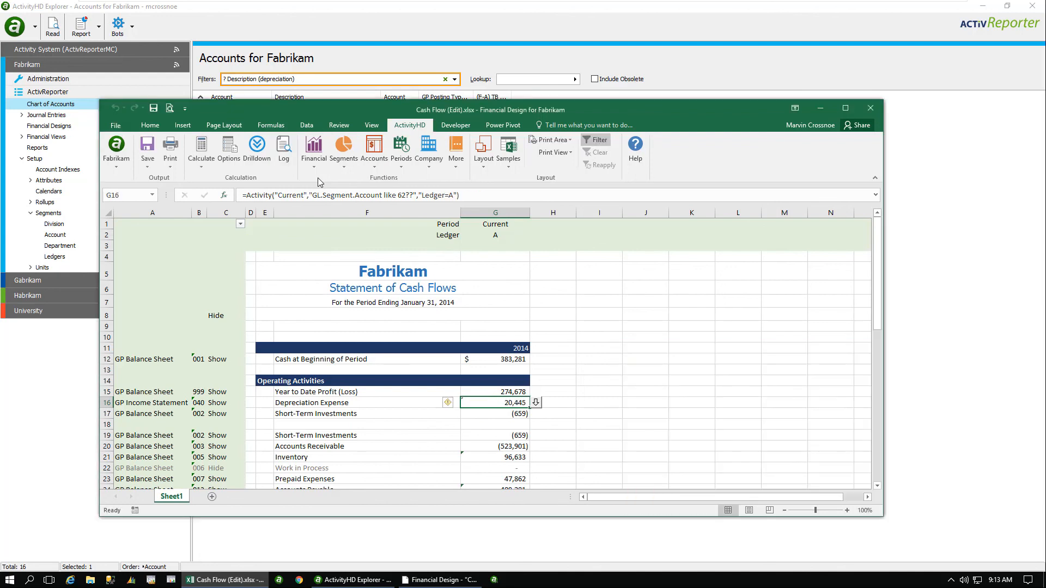